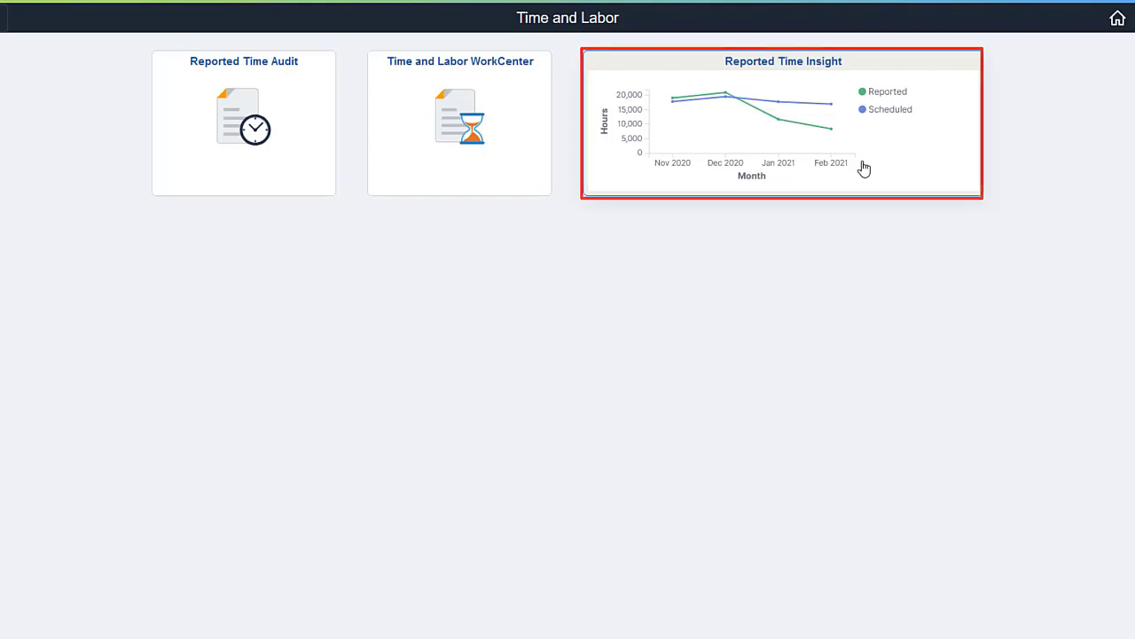
- Open the Reported Time Insight dashboard and set its time range to Last 5 years
left_click(864, 169)
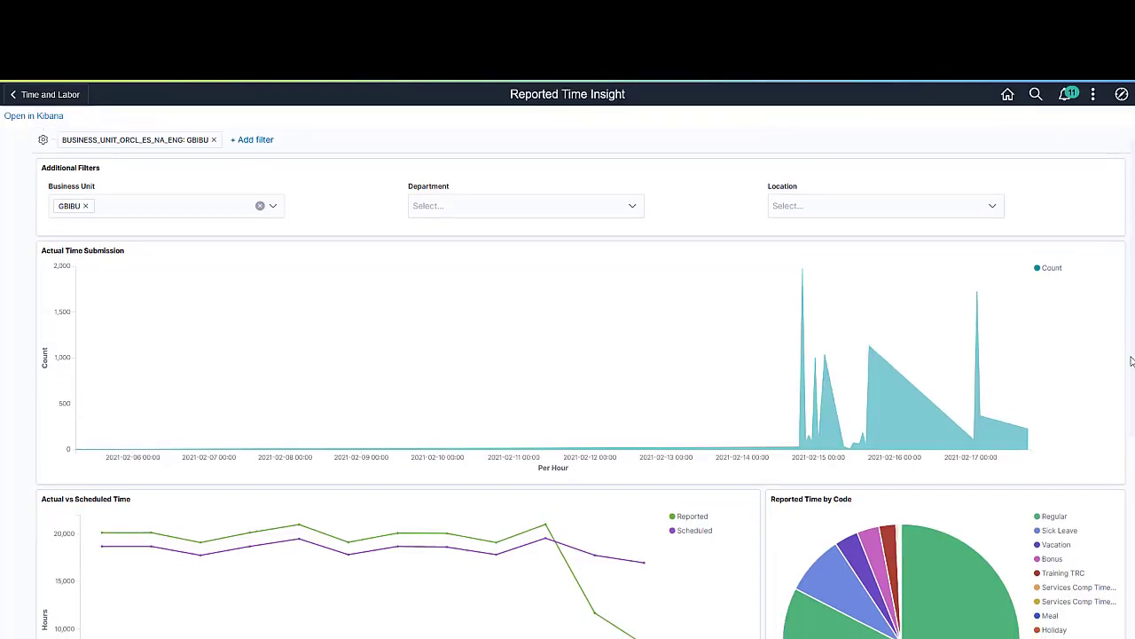
scroll(581, 382, "down", 3)
scroll(1131, 368, "down", 2)
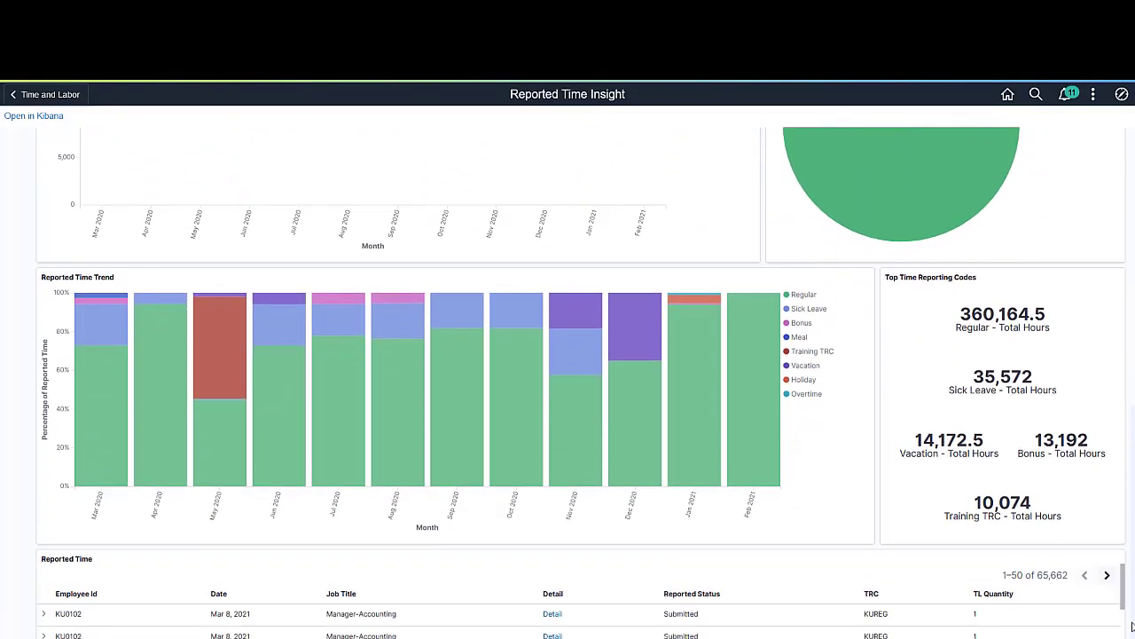
scroll(1131, 368, "up", 6)
scroll(1131, 368, "up", 1)
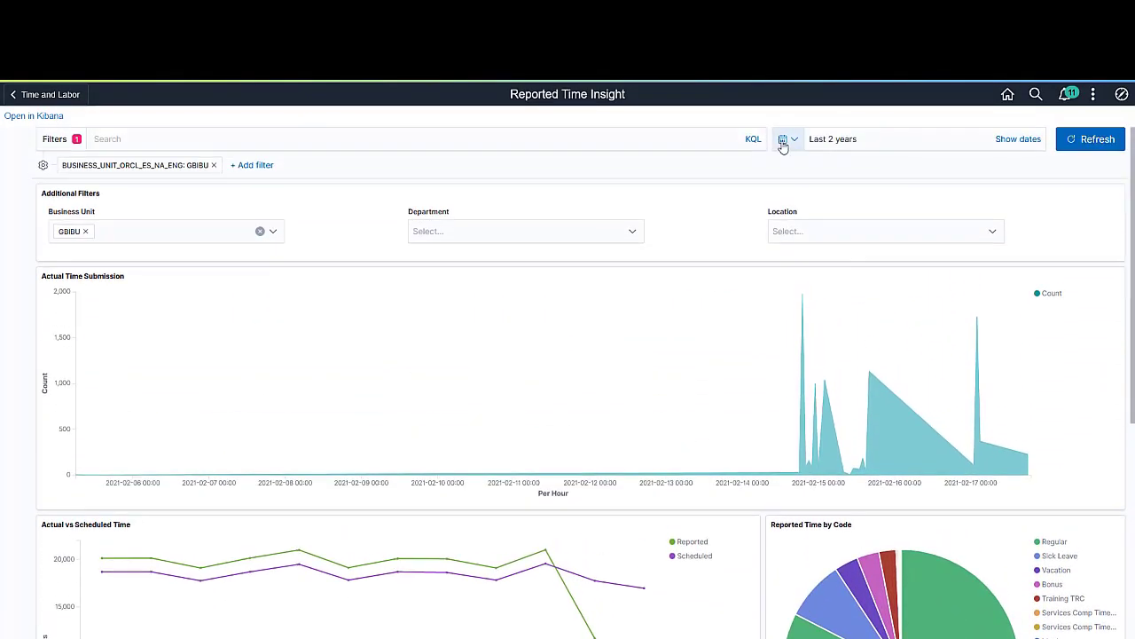
left_click(783, 142)
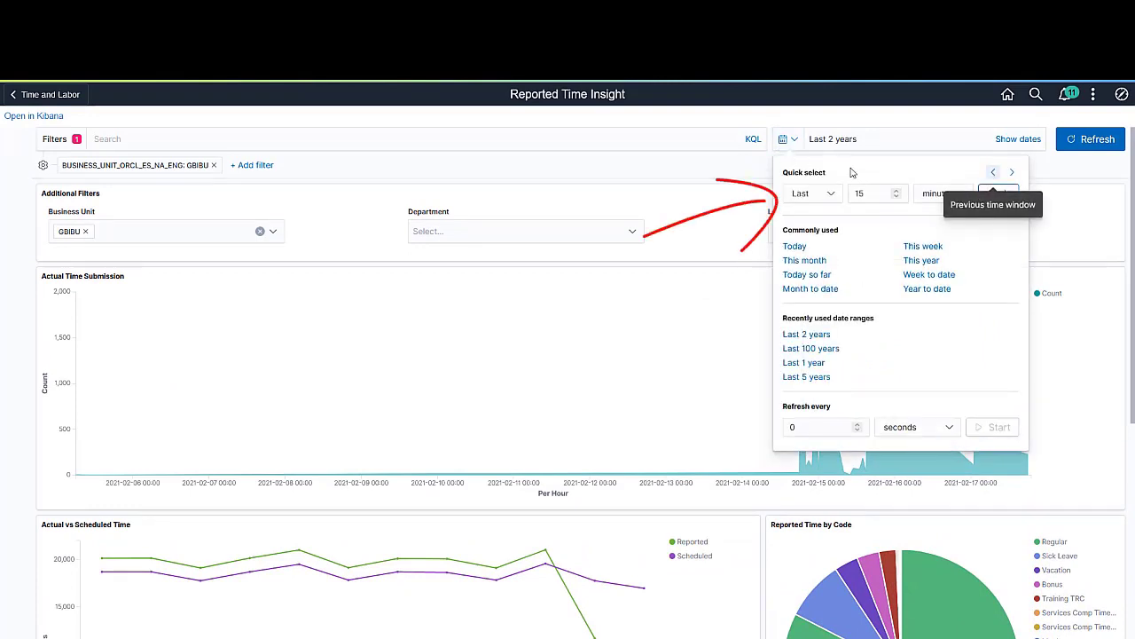
left_click(824, 378)
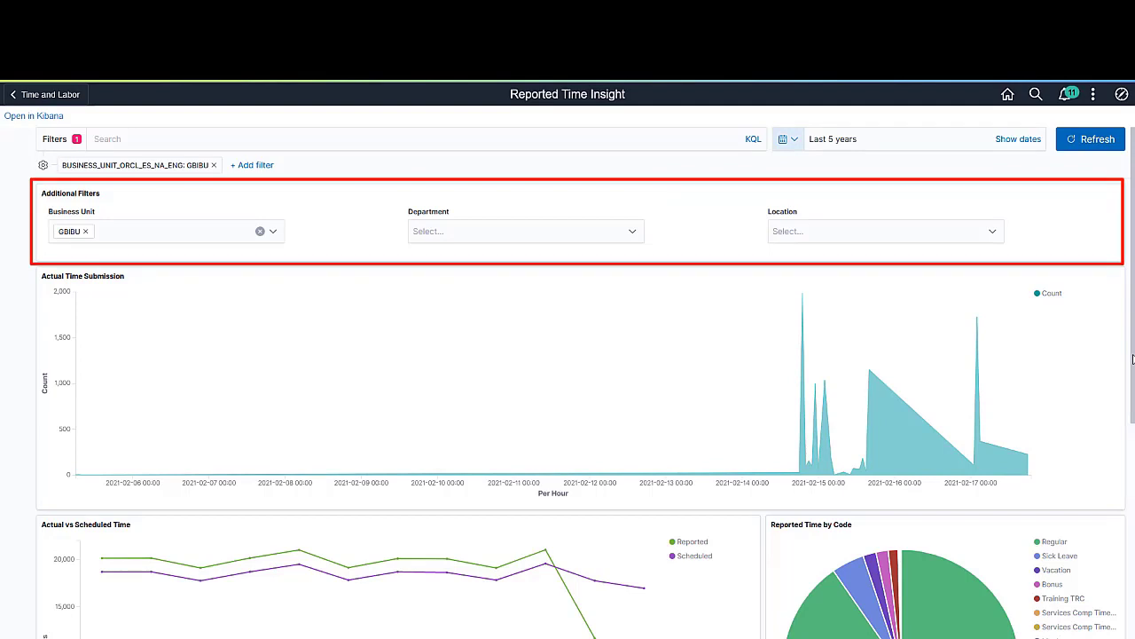
left_click_drag(1132, 358, 1133, 430)
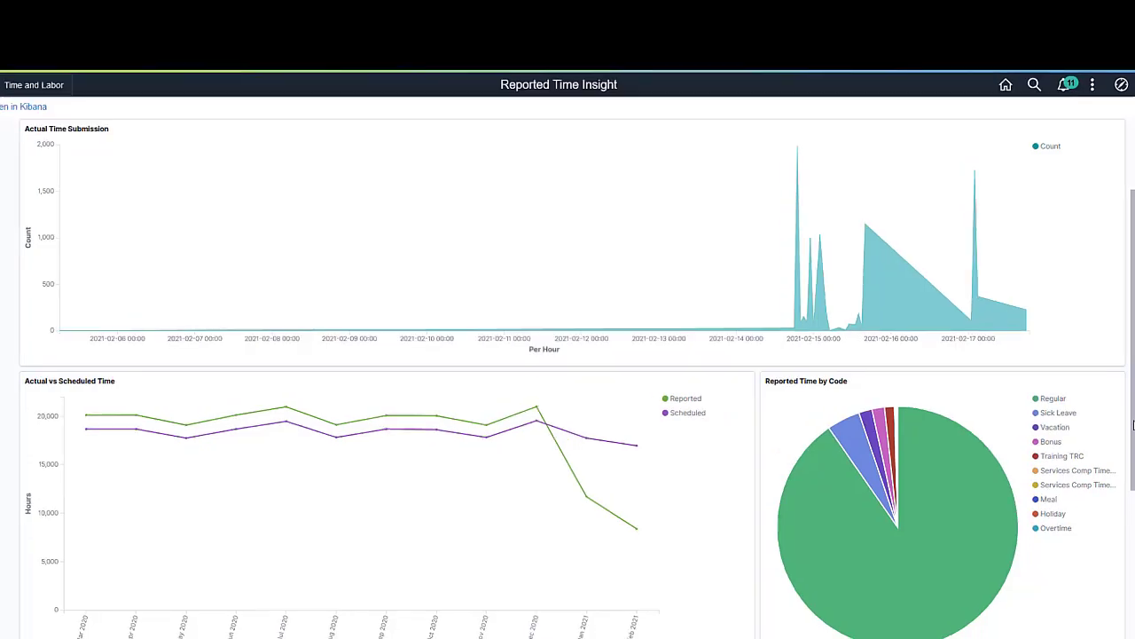
mouse_move(959, 603)
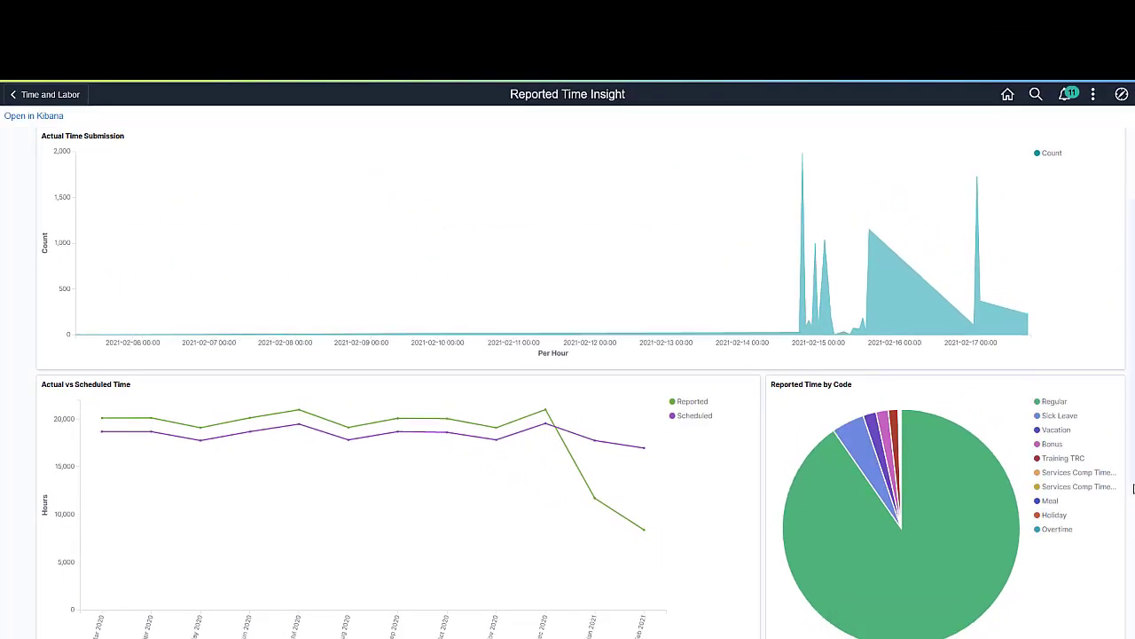
scroll(961, 604, "down", 5)
scroll(962, 604, "down", 2)
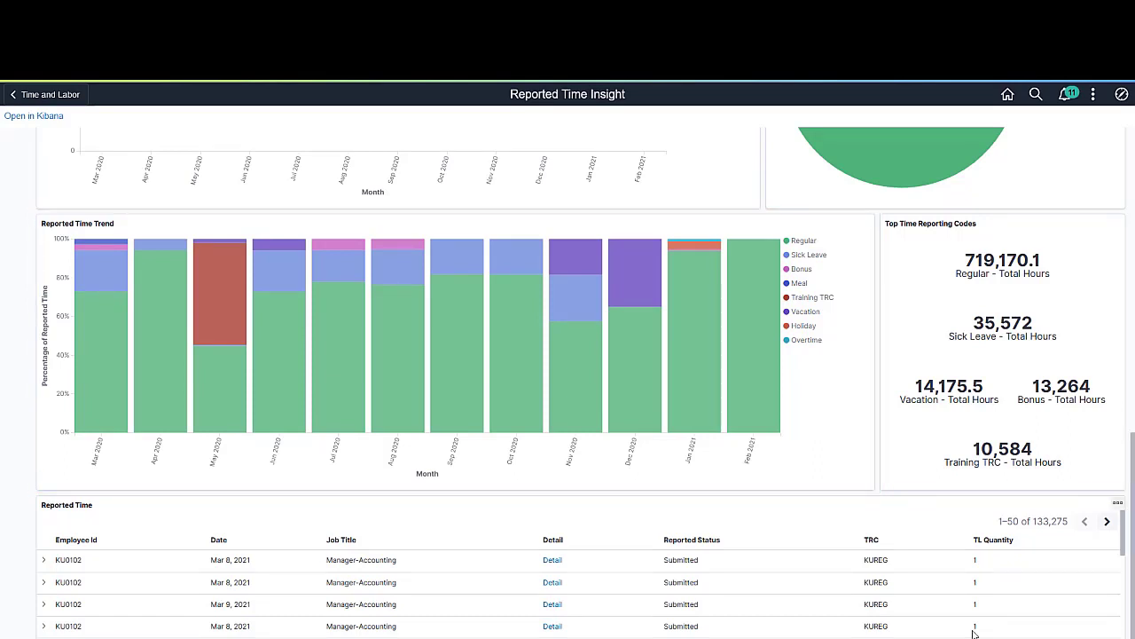
left_click(713, 423)
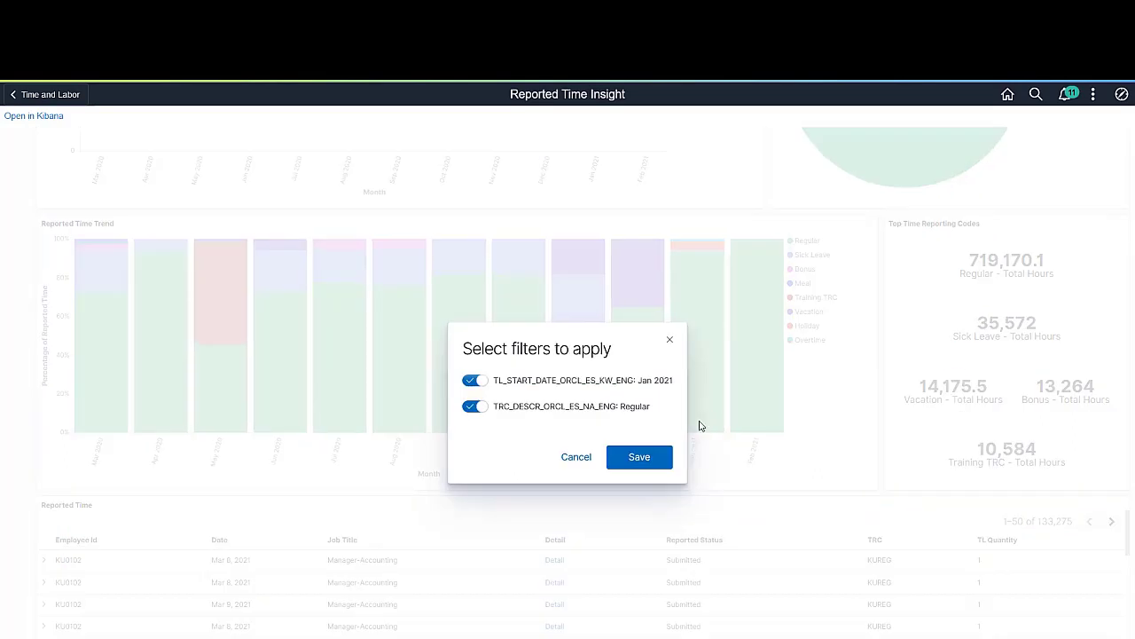
left_click(640, 457)
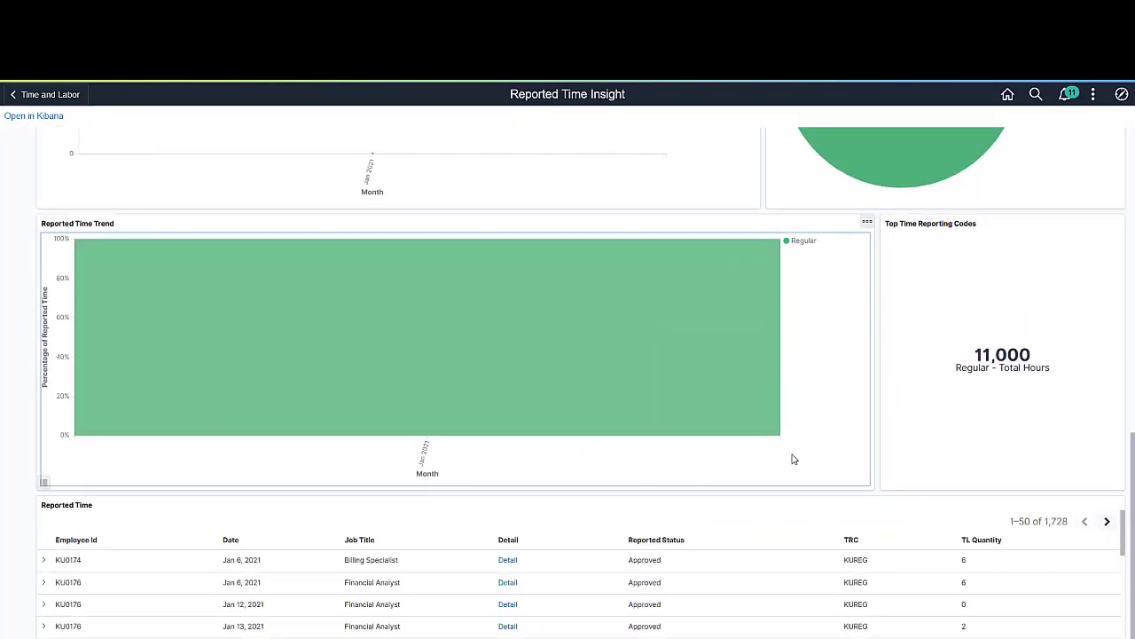
scroll(1131, 468, "up", 7)
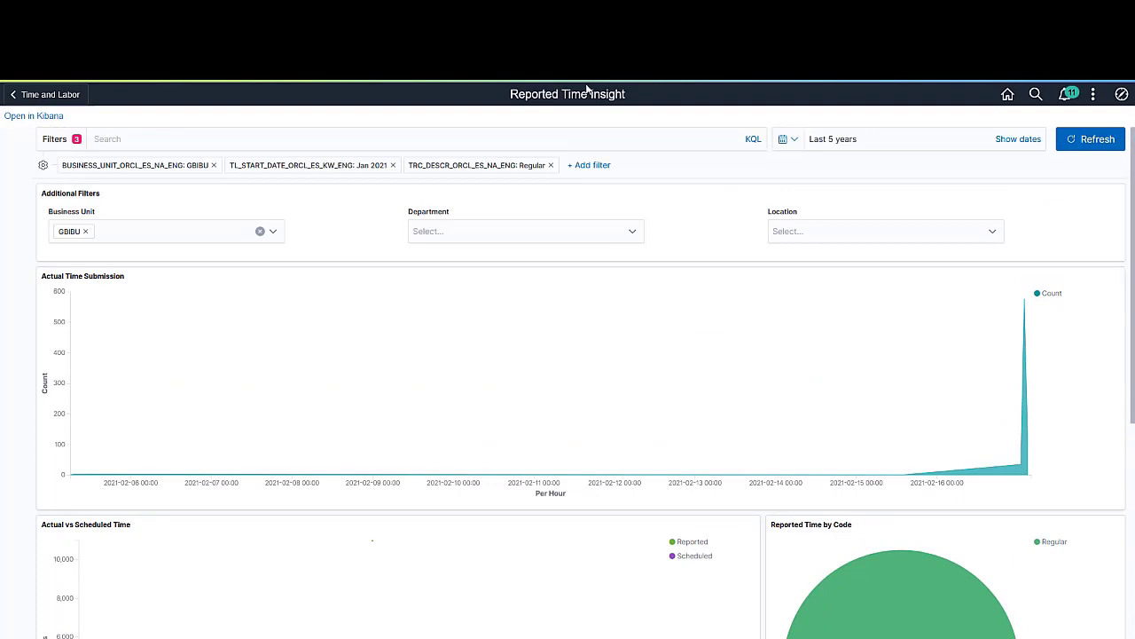
left_click(550, 165)
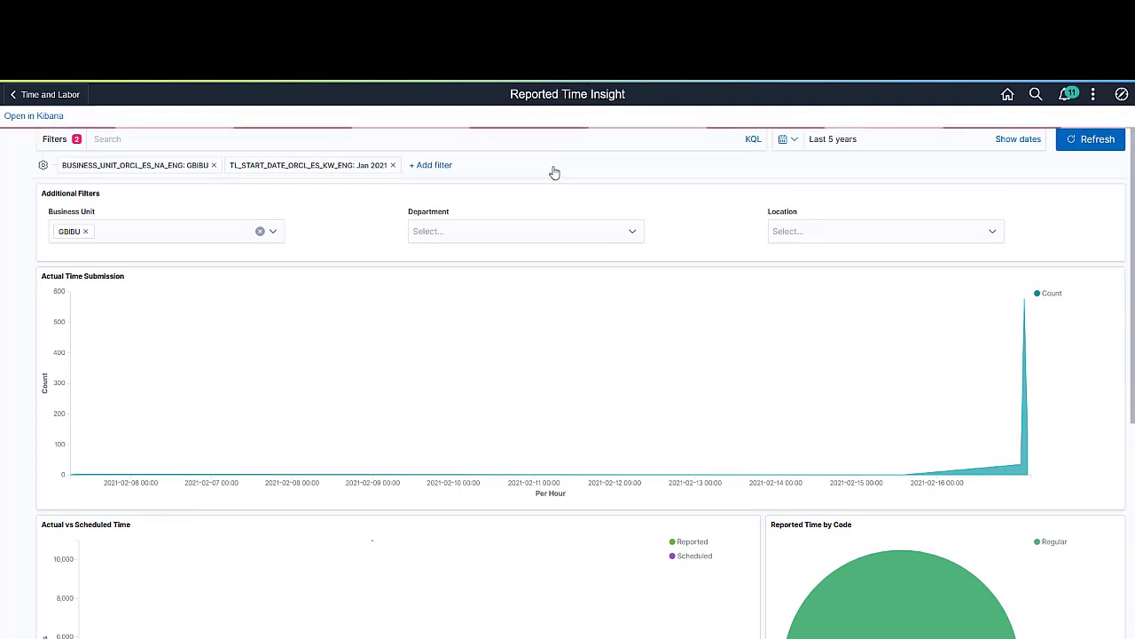
left_click(393, 165)
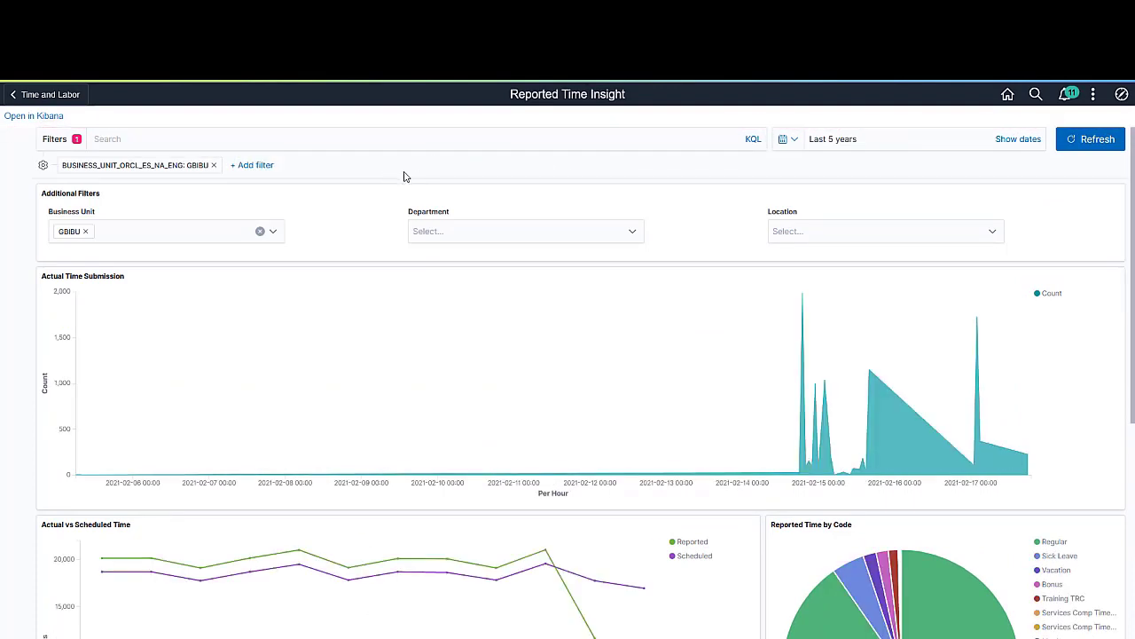
scroll(1118, 494, "down", 4)
scroll(1118, 494, "down", 9)
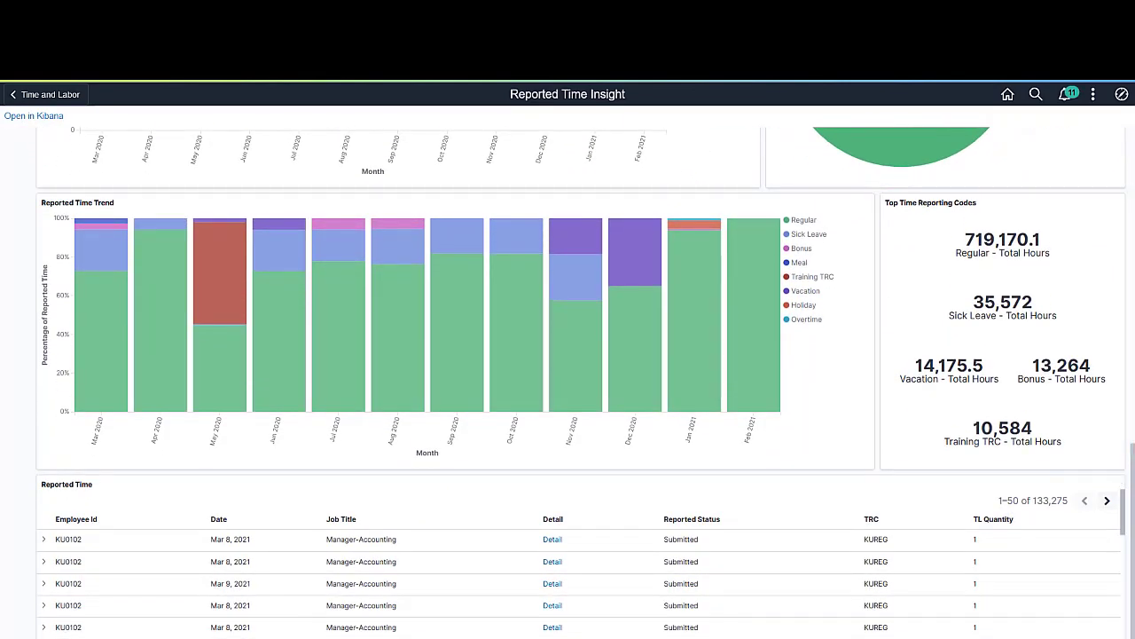
scroll(1122, 541, "down", 4)
scroll(1117, 568, "up", 5)
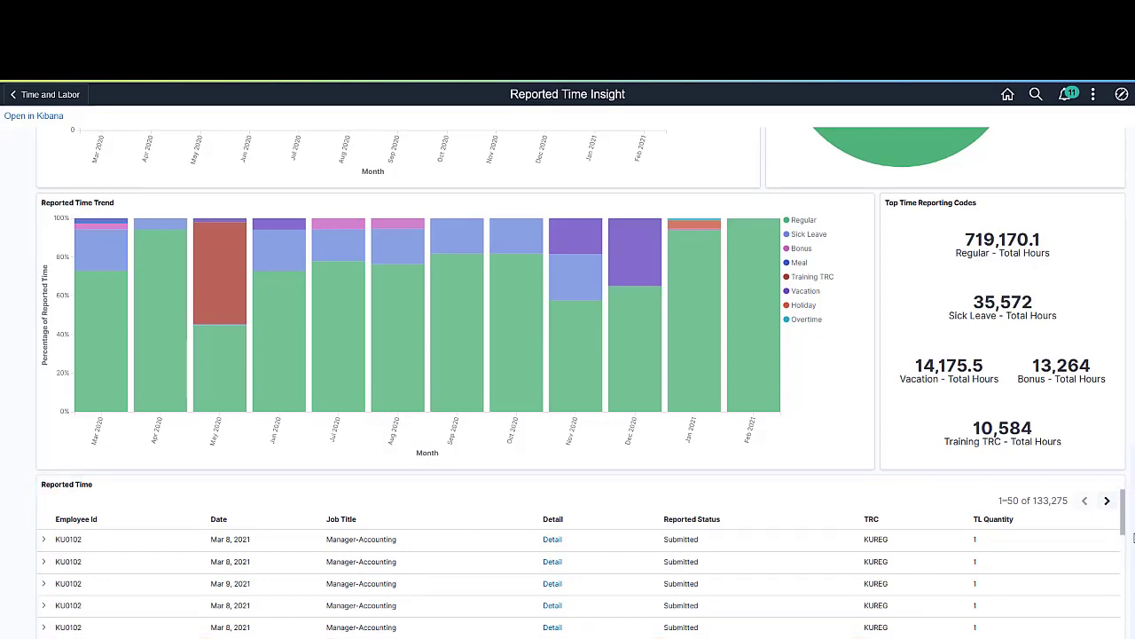
scroll(1133, 398, "up", 3)
scroll(1133, 397, "up", 5)
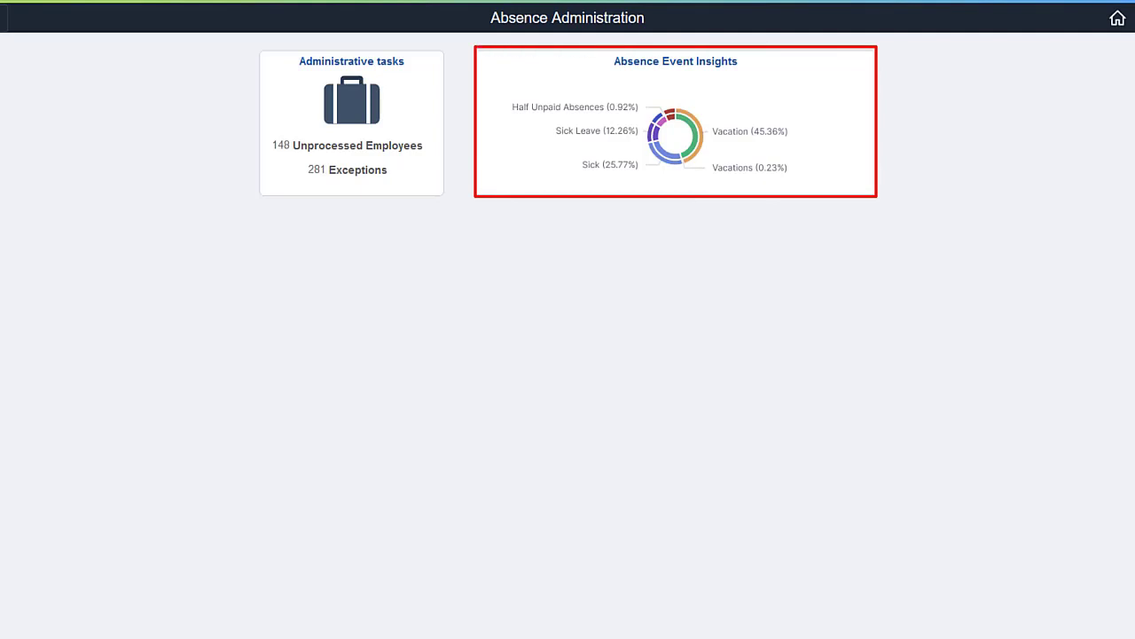
left_click(765, 184)
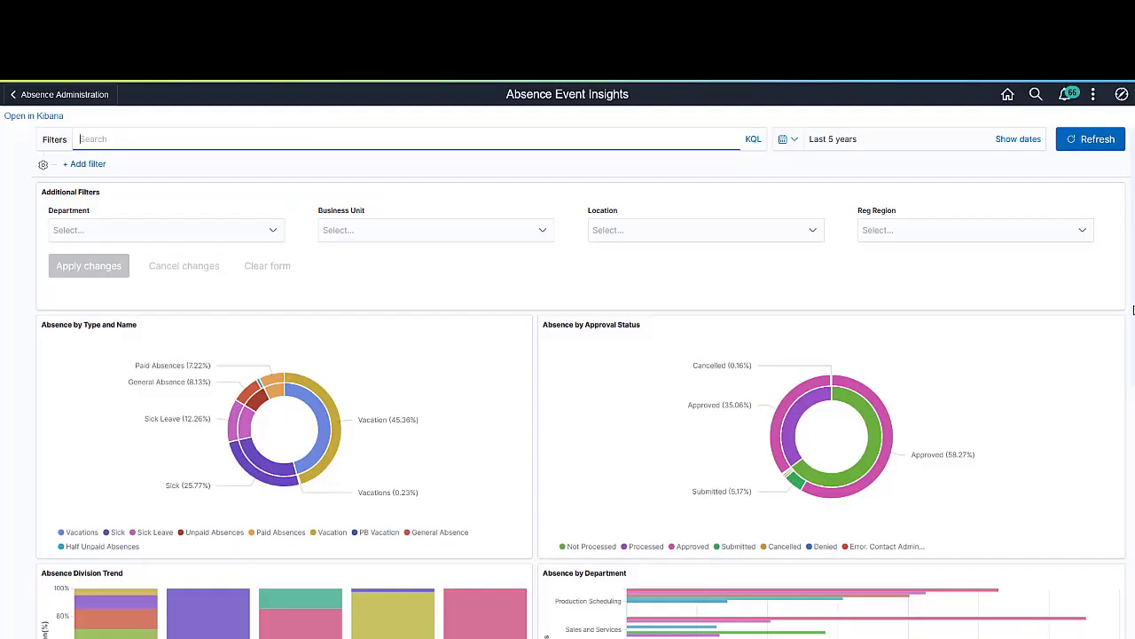
left_click_drag(1133, 308, 1133, 521)
scroll(1133, 522, "down", 4)
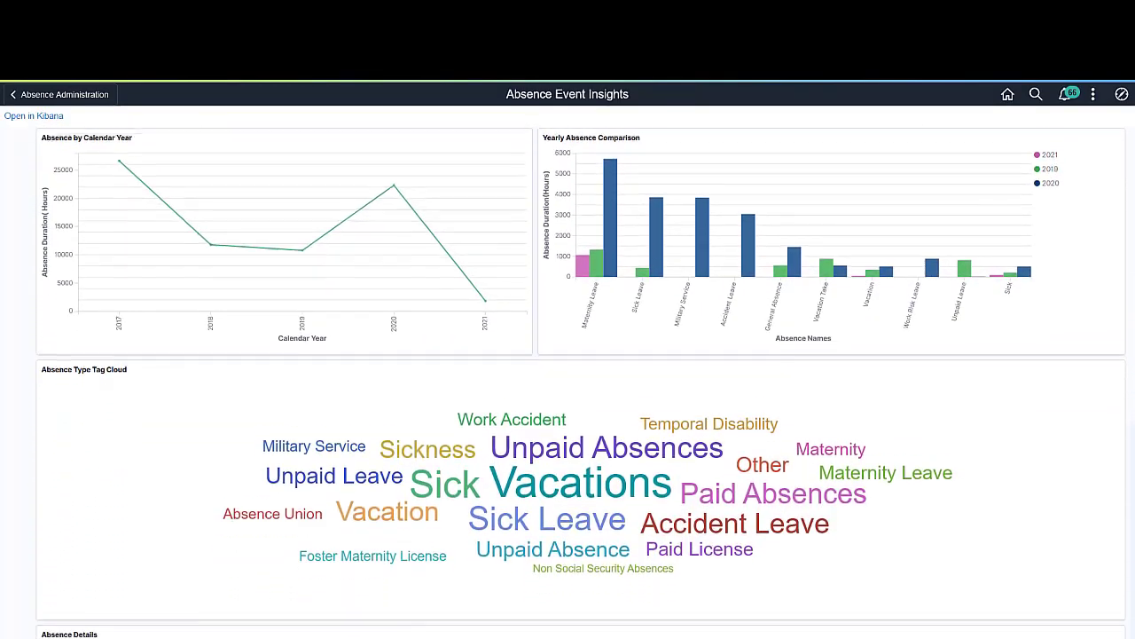
scroll(1115, 355, "up", 9)
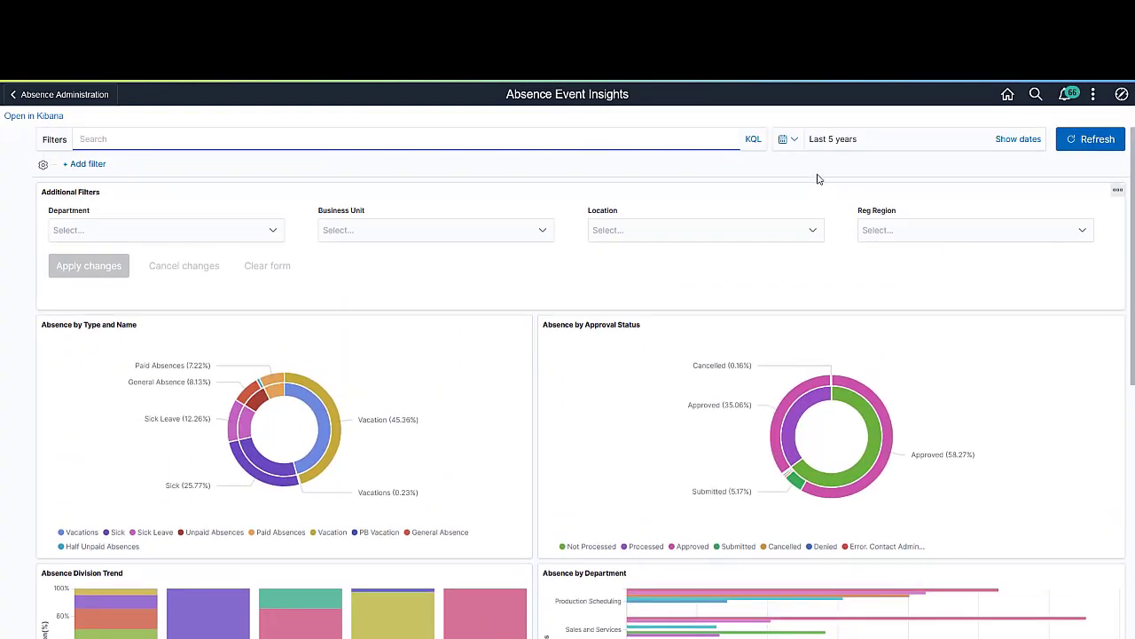
left_click(797, 145)
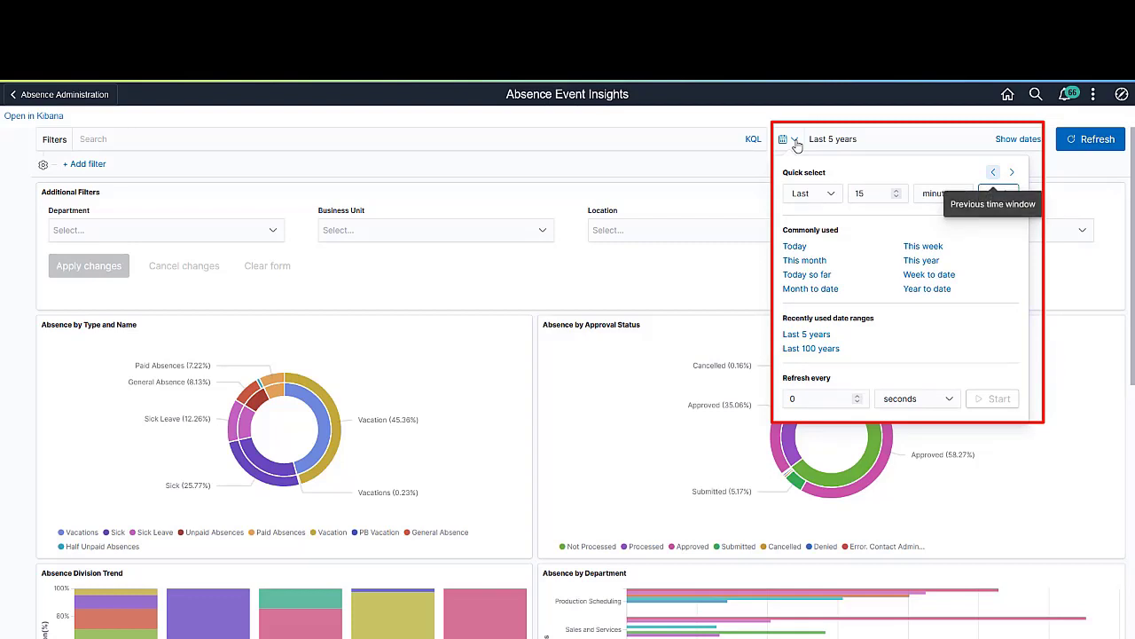
left_click(1009, 336)
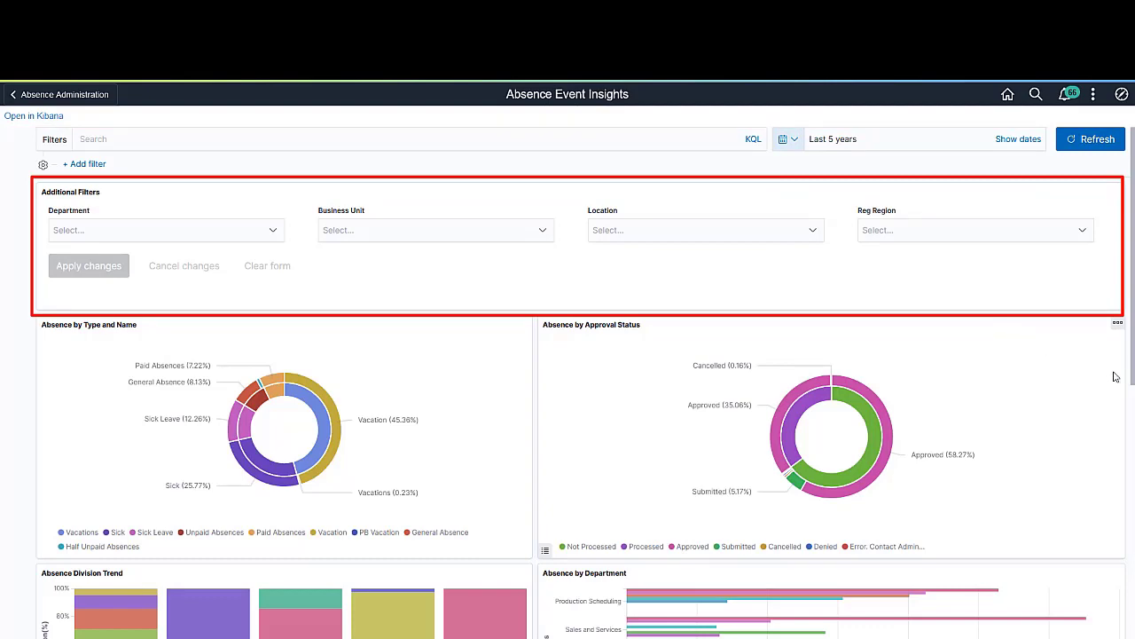
- Scroll the Absence Event Insights dashboard down to the yearly comparison and tag cloud charts
scroll(1133, 376, "down", 3)
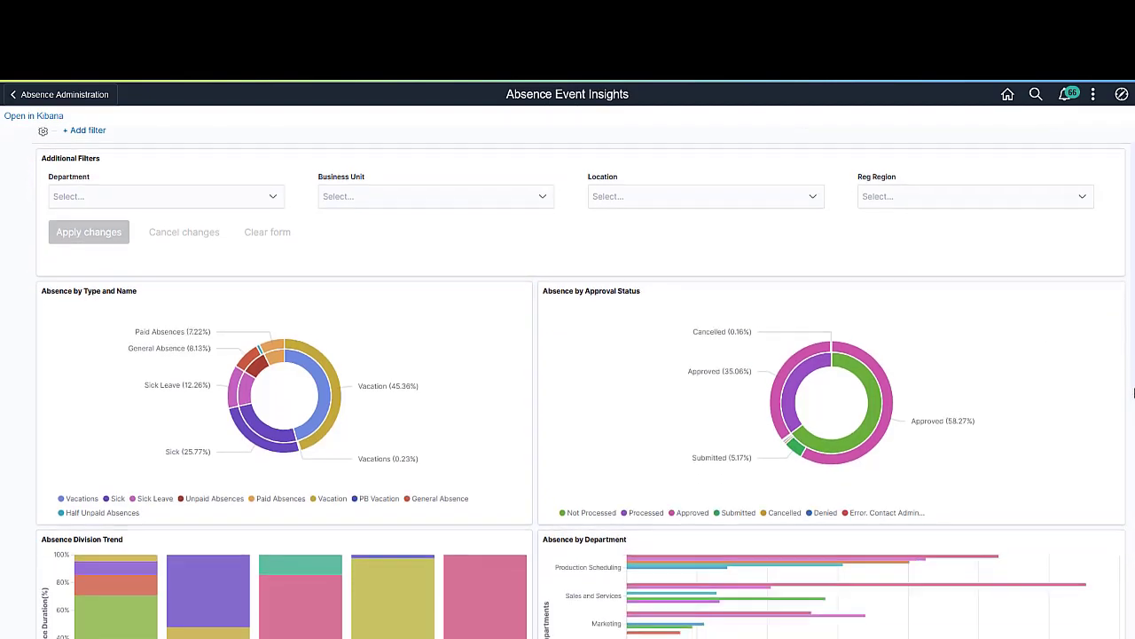
scroll(1133, 416, "down", 2)
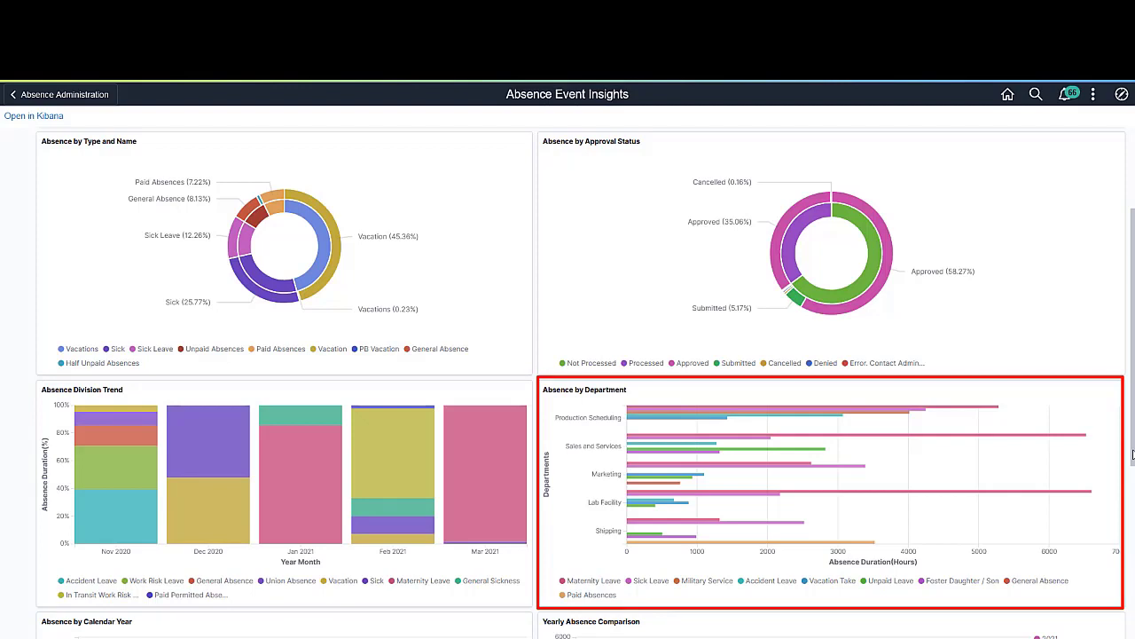
left_click_drag(1132, 455, 1133, 547)
scroll(1133, 547, "down", 5)
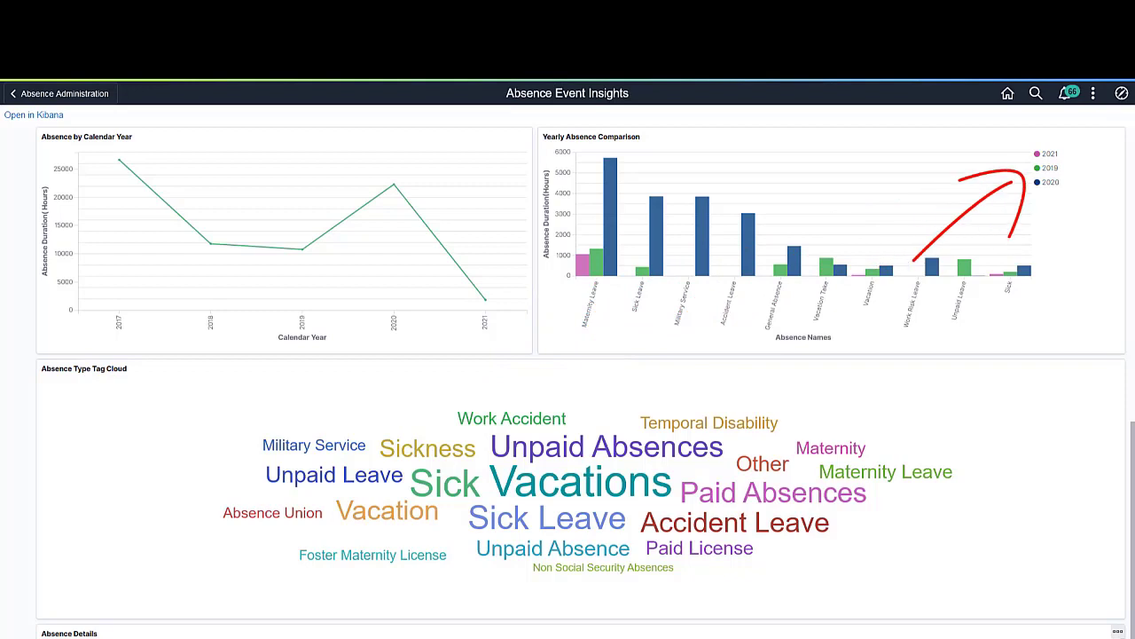
mouse_move(610, 267)
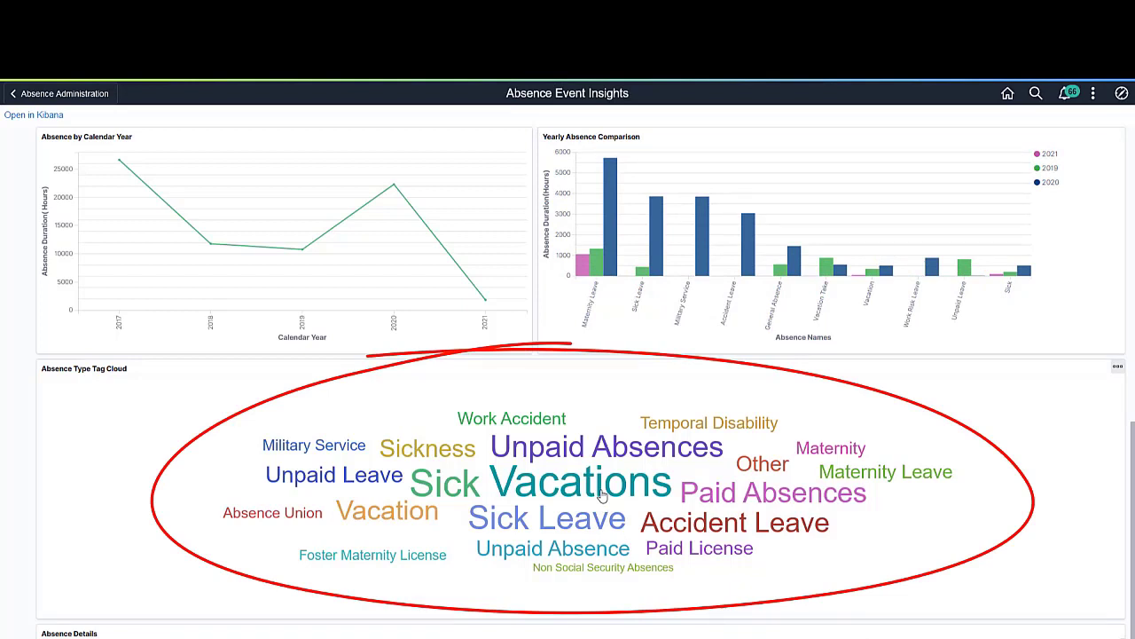
left_click(601, 491)
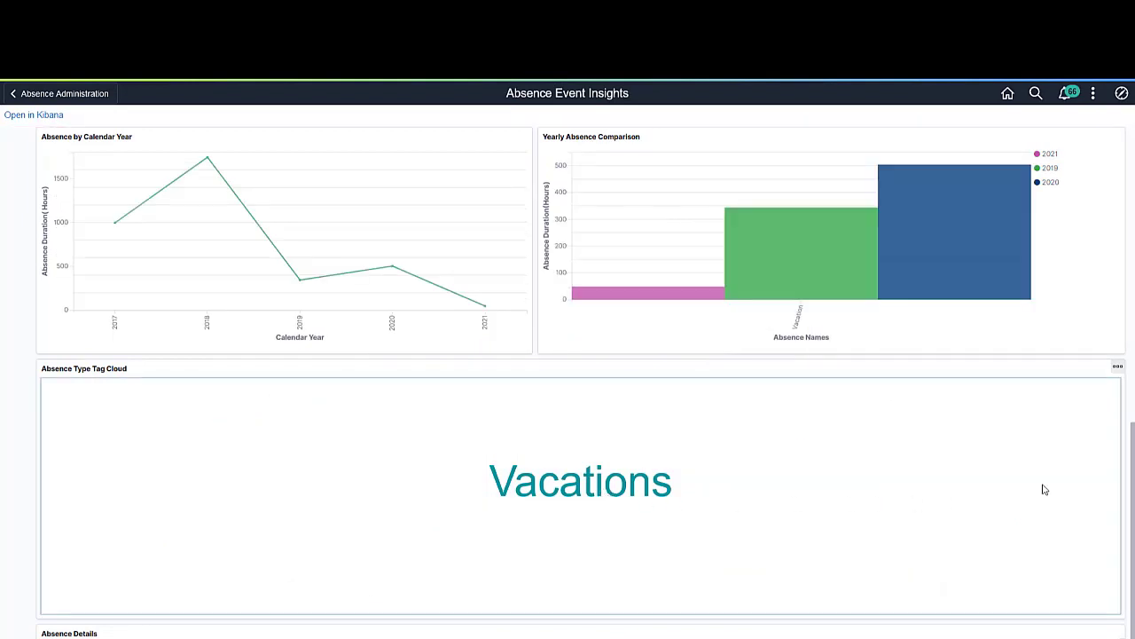
left_click_drag(1131, 479, 1115, 152)
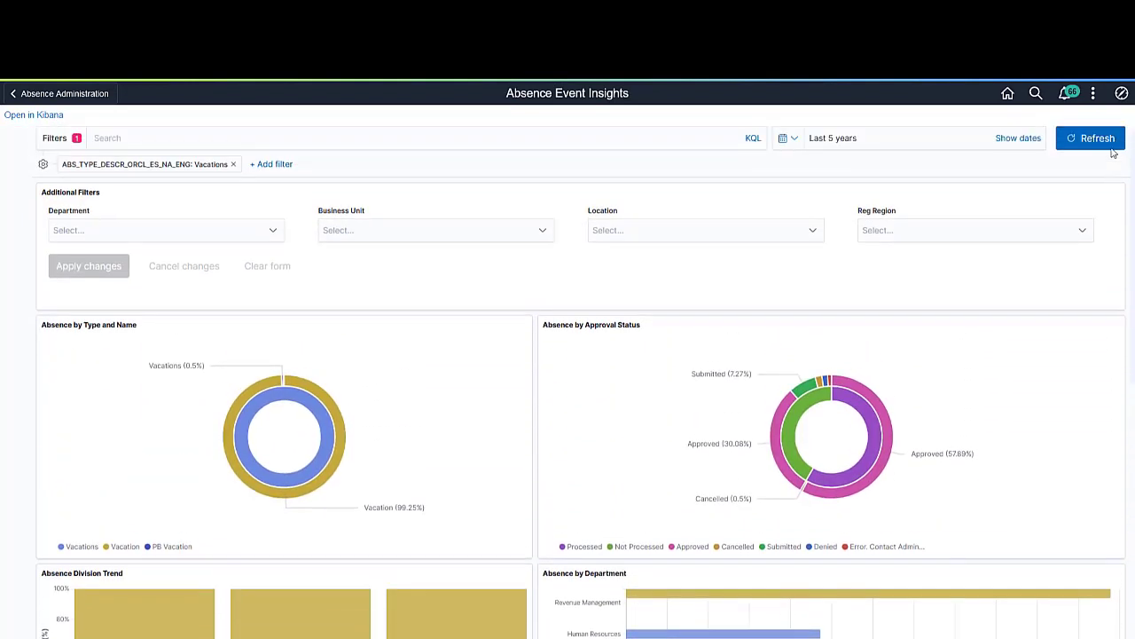
left_click(234, 165)
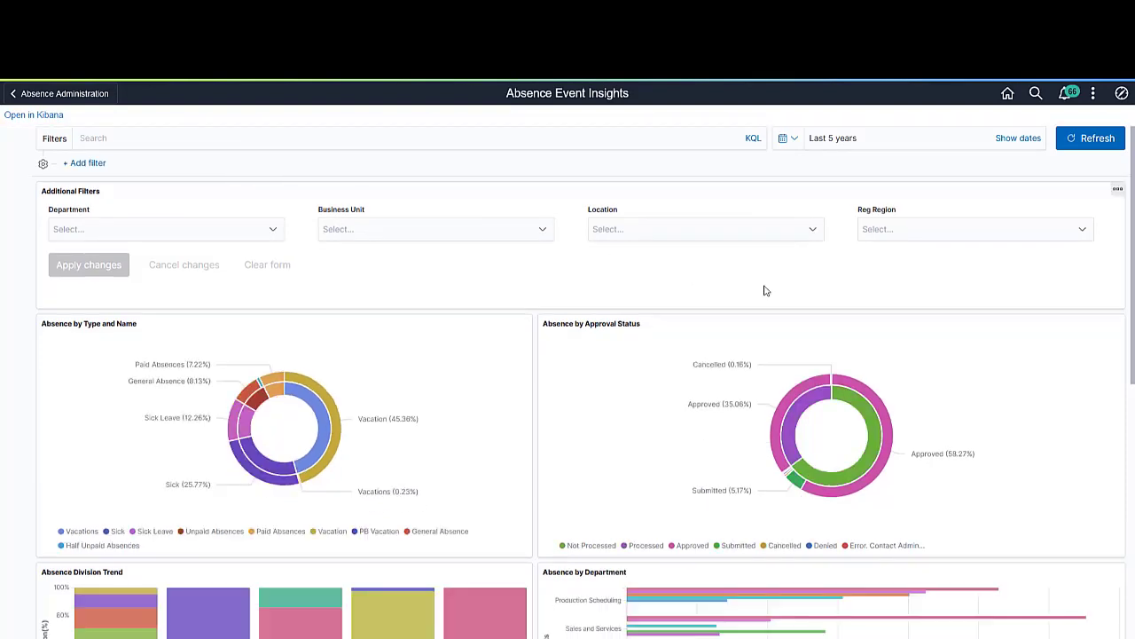
- Scroll down to the Absence Details table at the bottom of the dashboard
left_click_drag(1132, 376, 1131, 632)
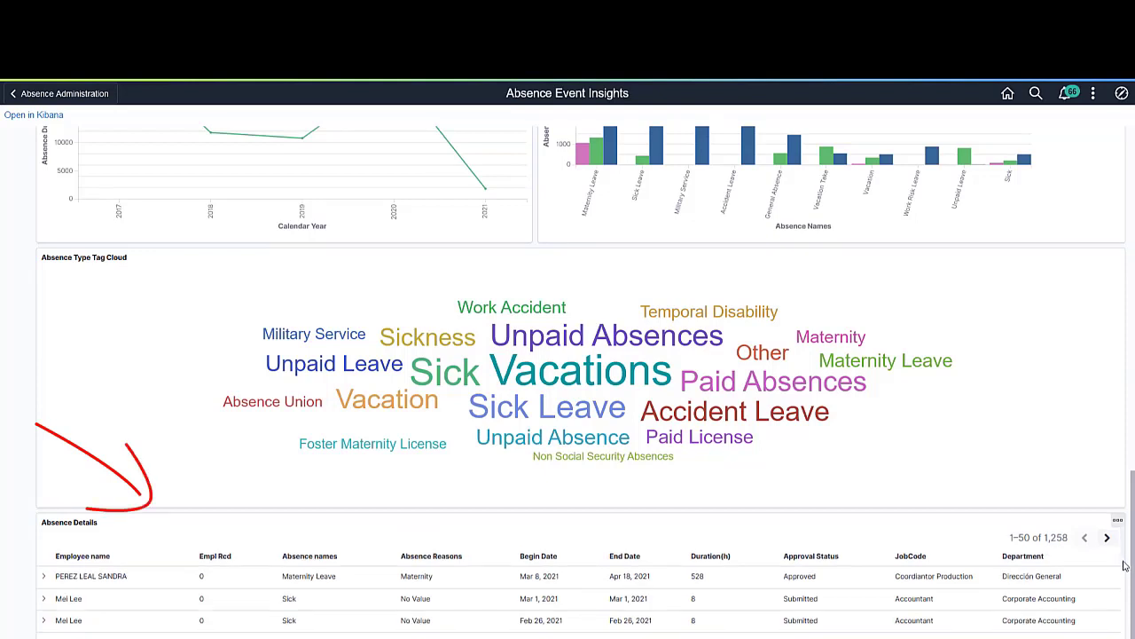
mouse_move(1123, 568)
left_mouse_down()
mouse_move(1123, 592)
mouse_move(1123, 543)
left_mouse_up()
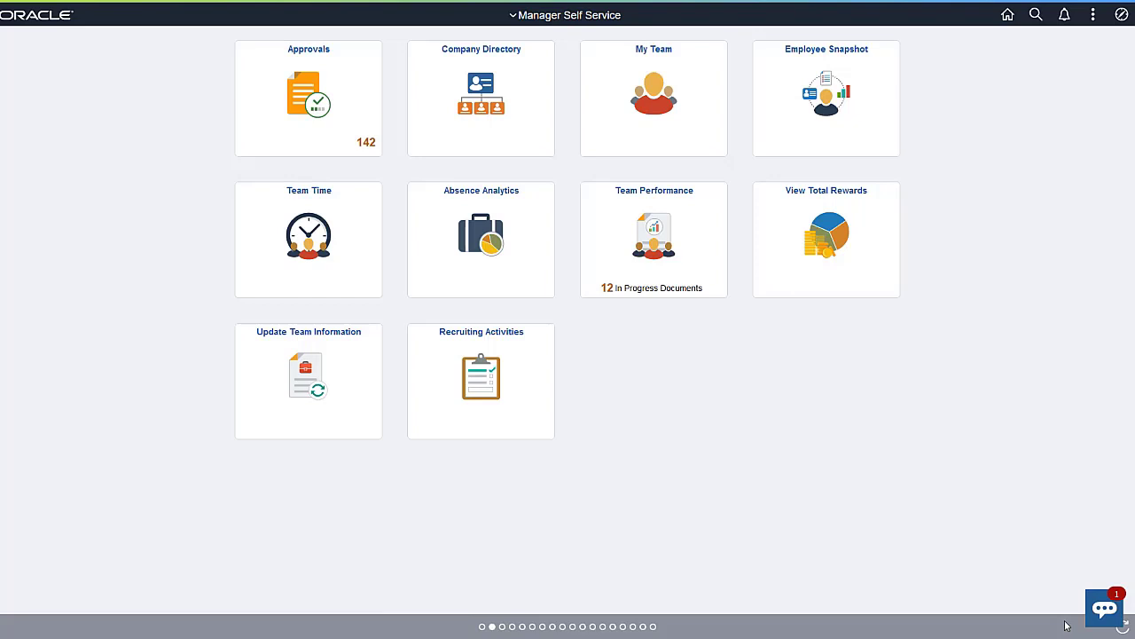
- In the PICASO chat, go to the Payroll Assistant card and show the last paycheck
left_click(1105, 612)
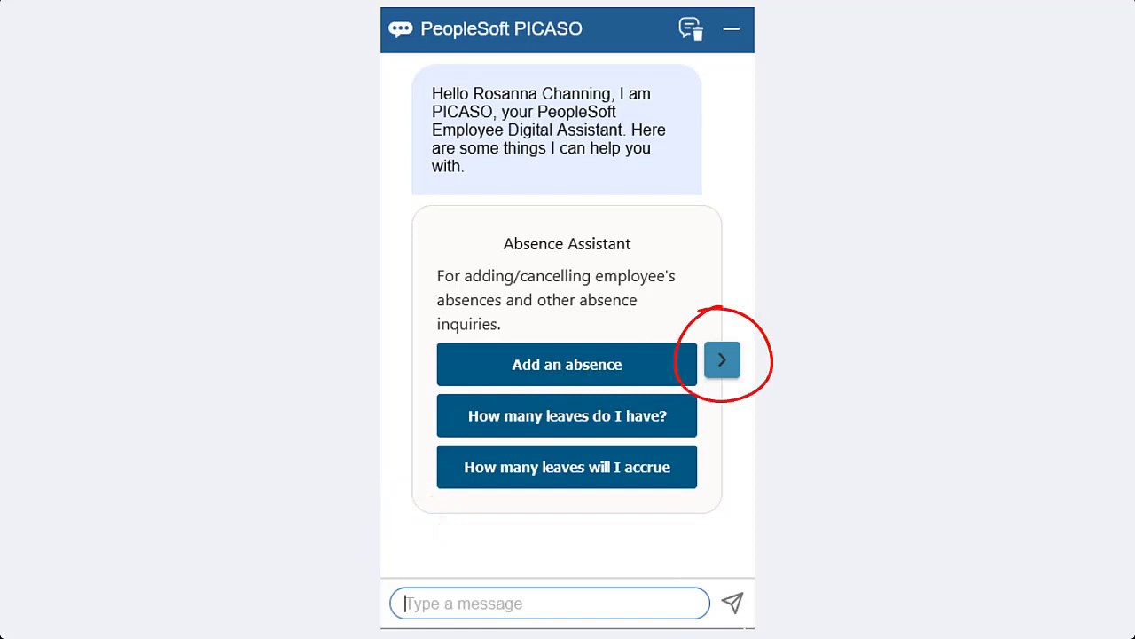
left_click(721, 370)
left_click(722, 372)
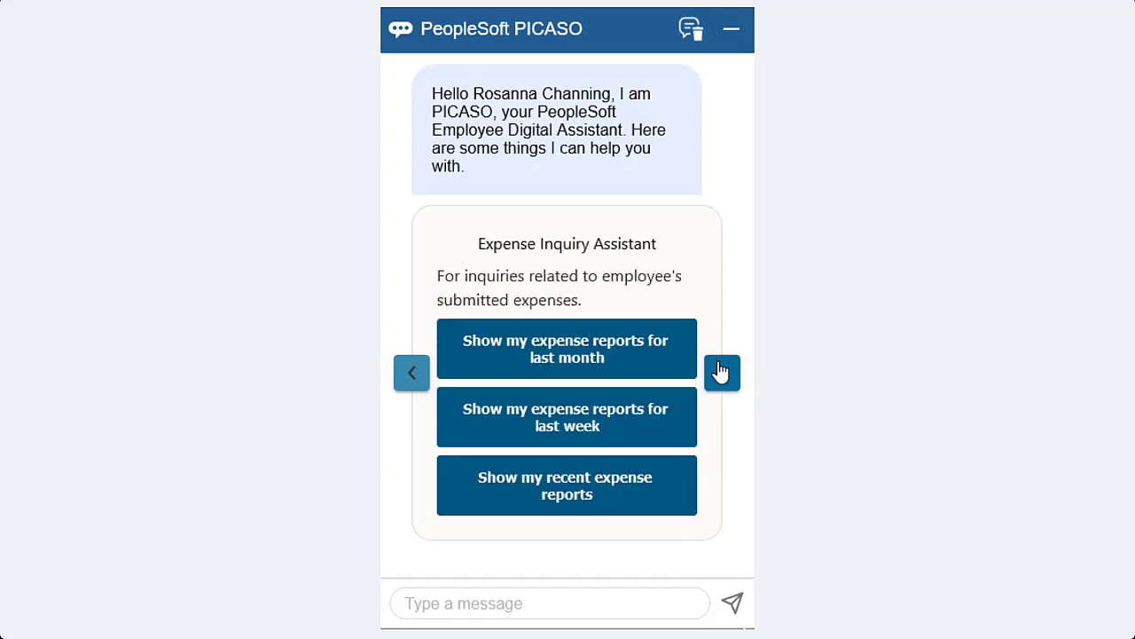
left_click(722, 372)
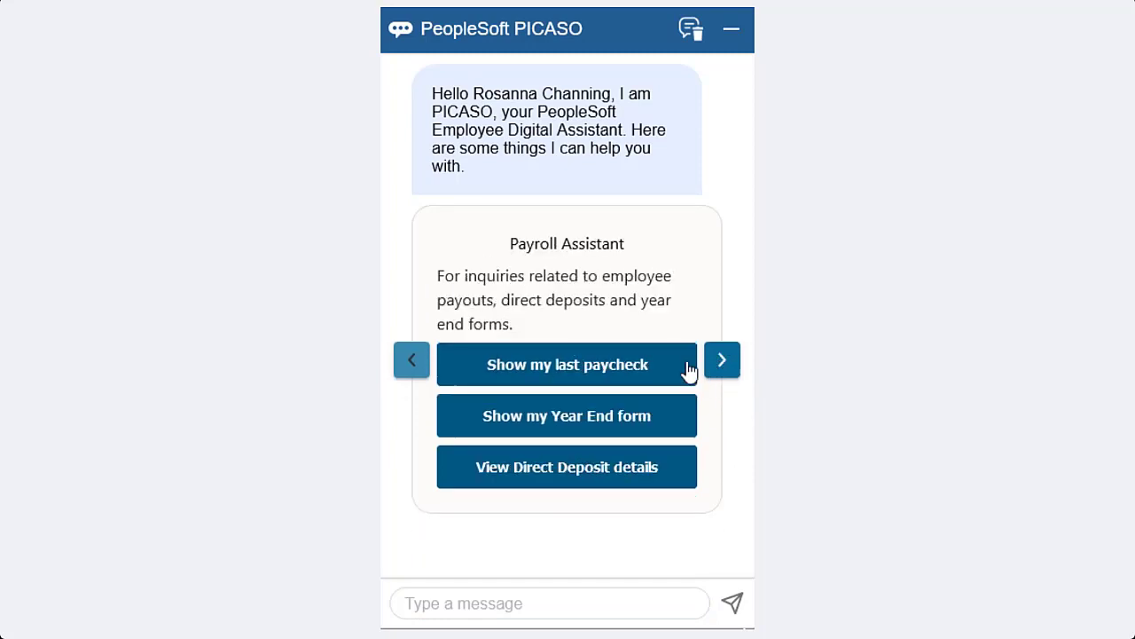
left_click(669, 372)
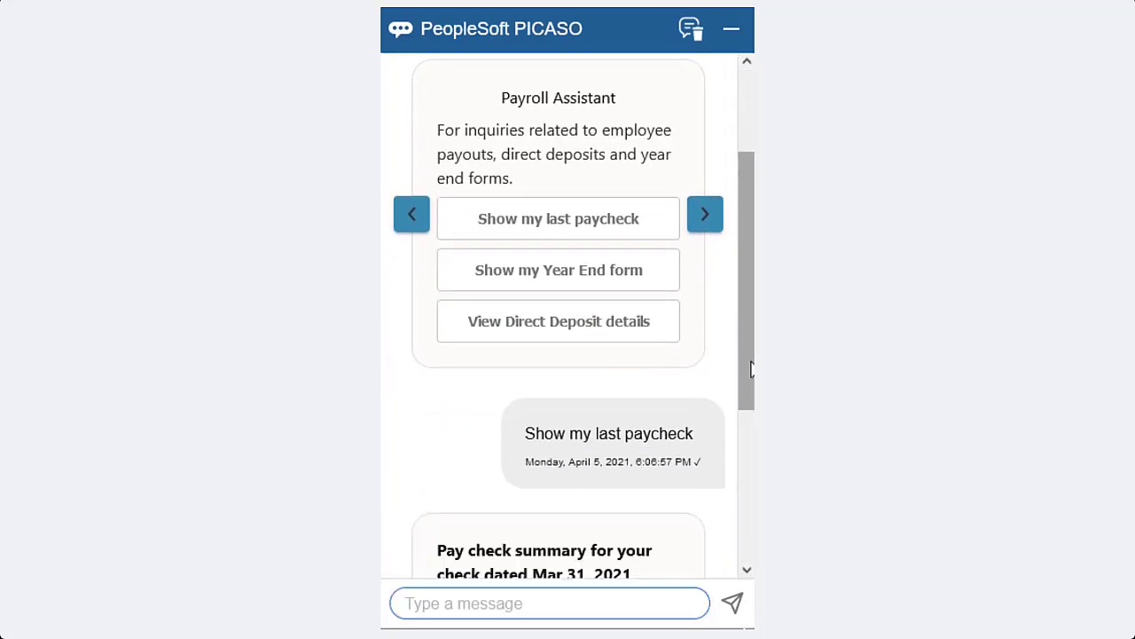
- Send PICASO the message 'taking sick day off today'
left_click(435, 603)
type("takin")
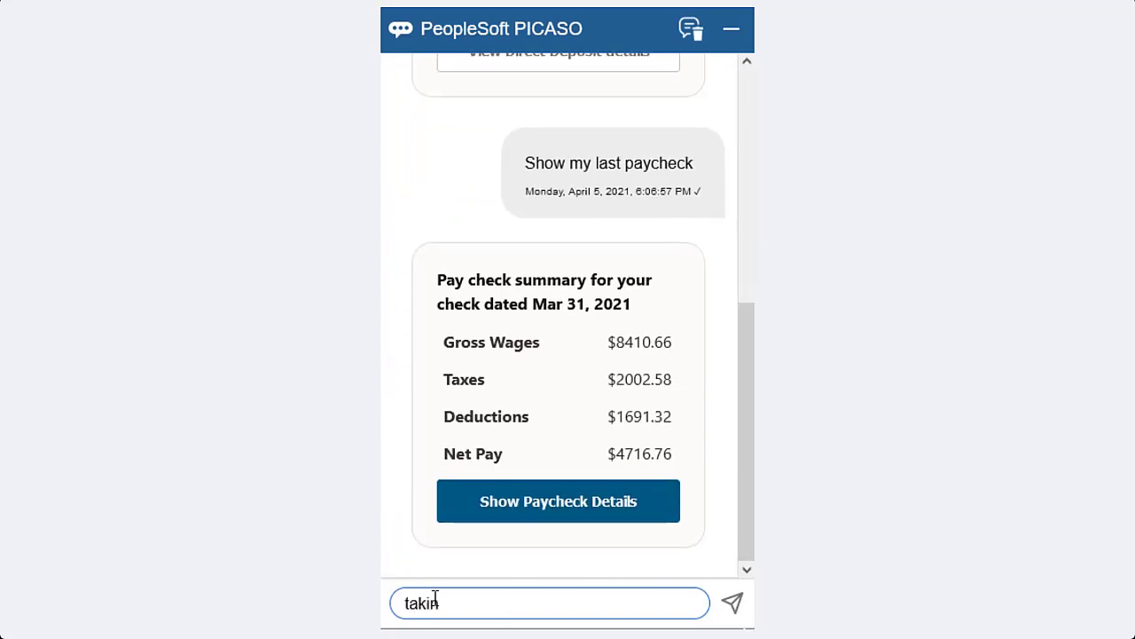
type("g sick day off today")
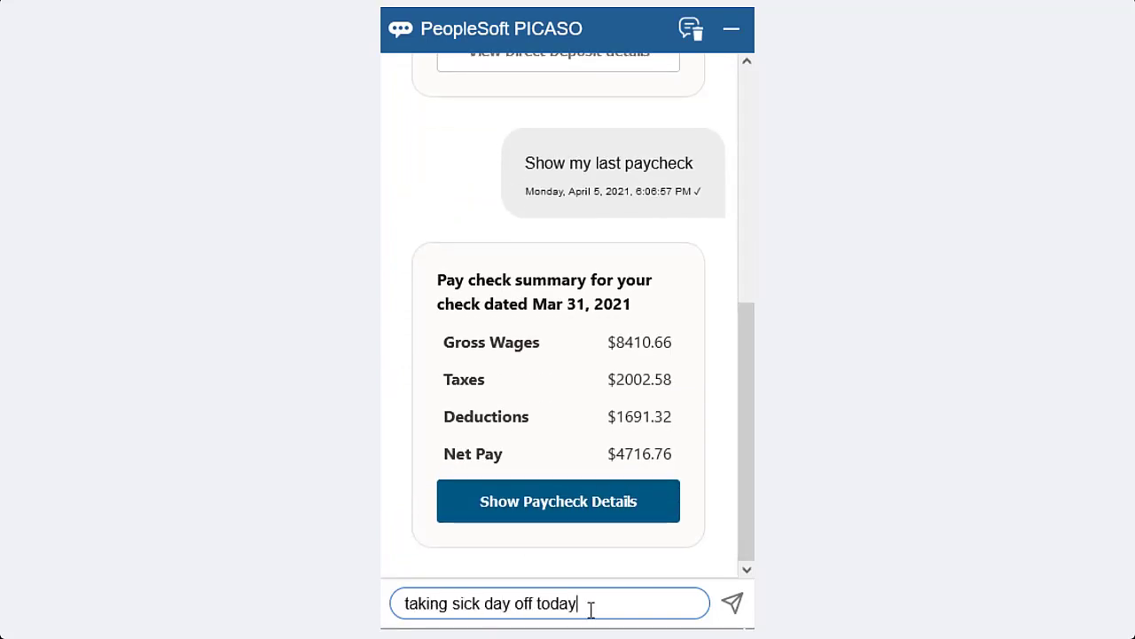
left_click(730, 603)
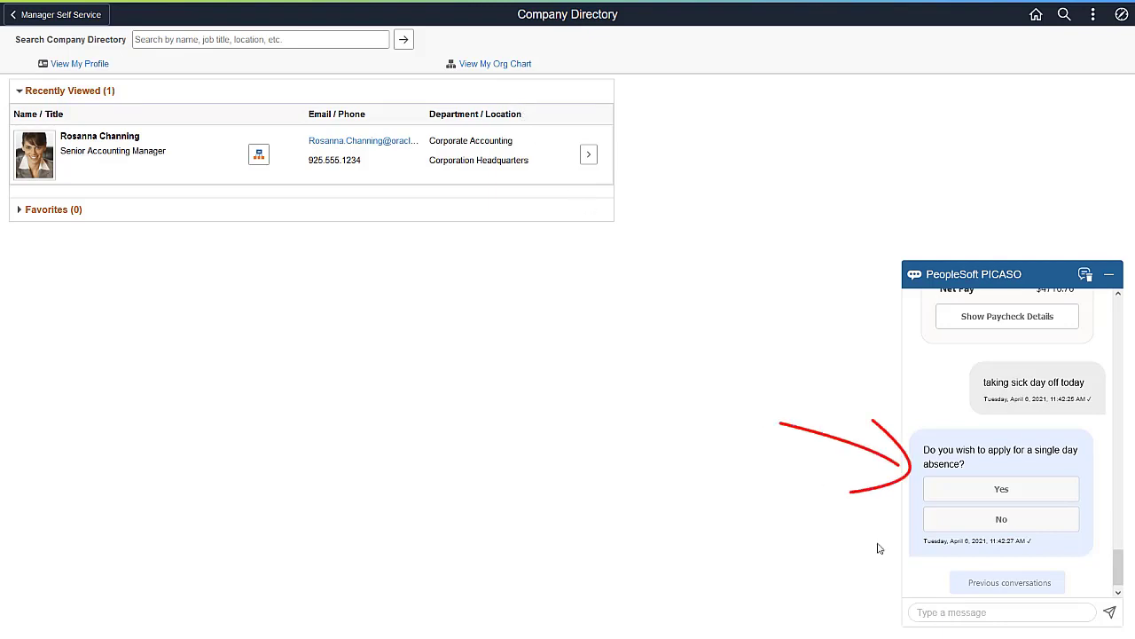
- Reply Yes to the single-day absence, No to documents, and Yes to changing dates
left_click(942, 611)
type("Yes")
left_click(1106, 612)
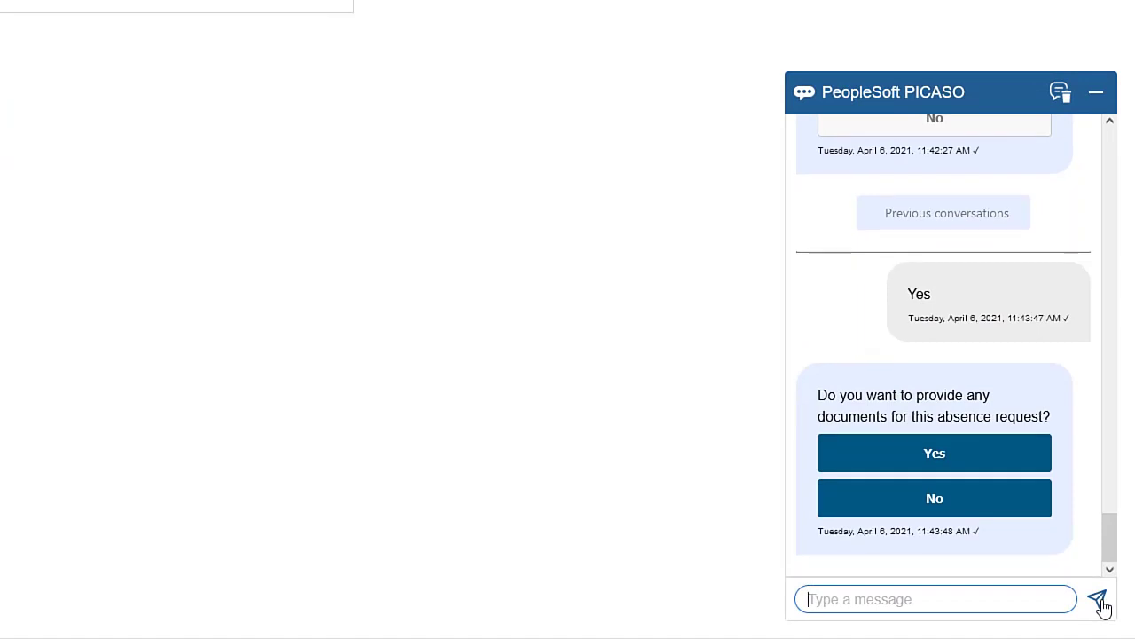
left_click(959, 507)
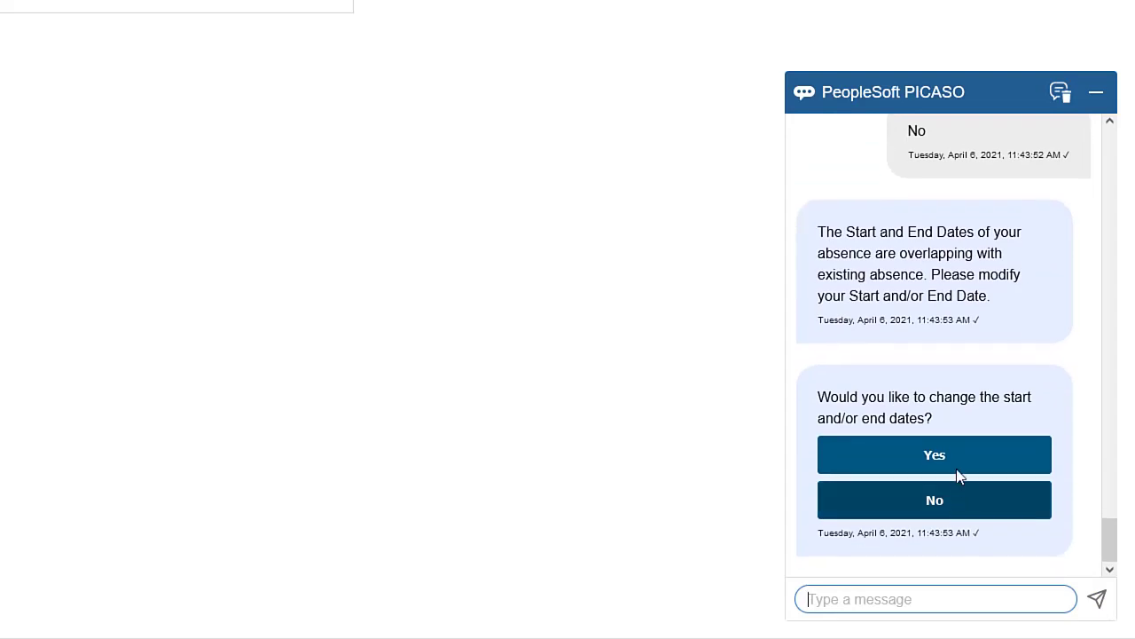
left_click(956, 458)
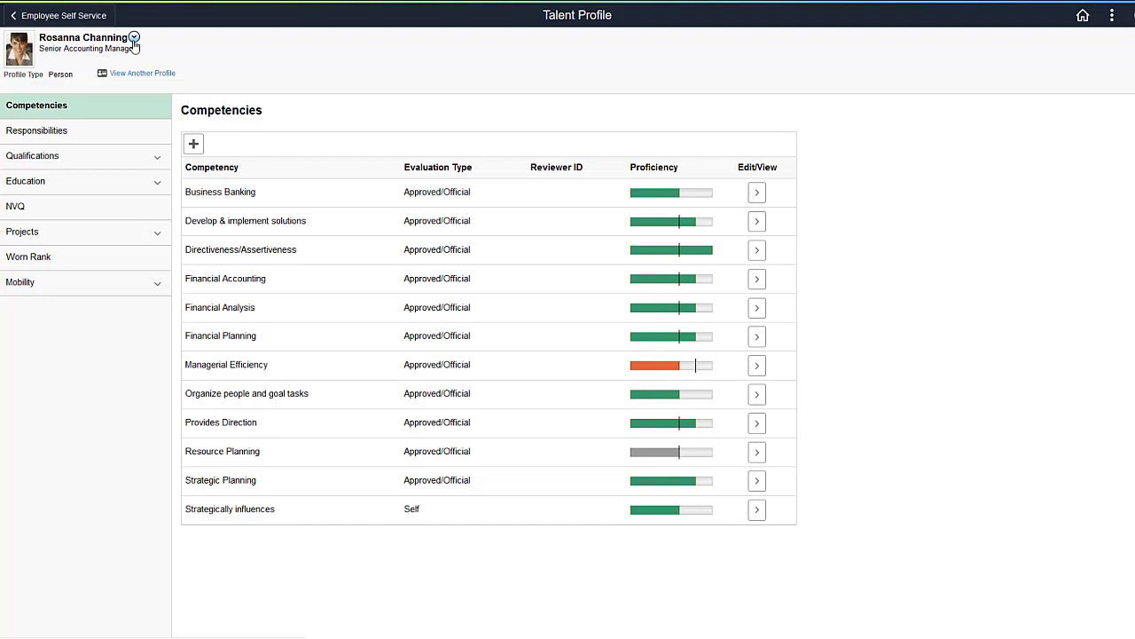
- Choose Development > Copy Job Items from the employee's Actions menu
left_click(134, 41)
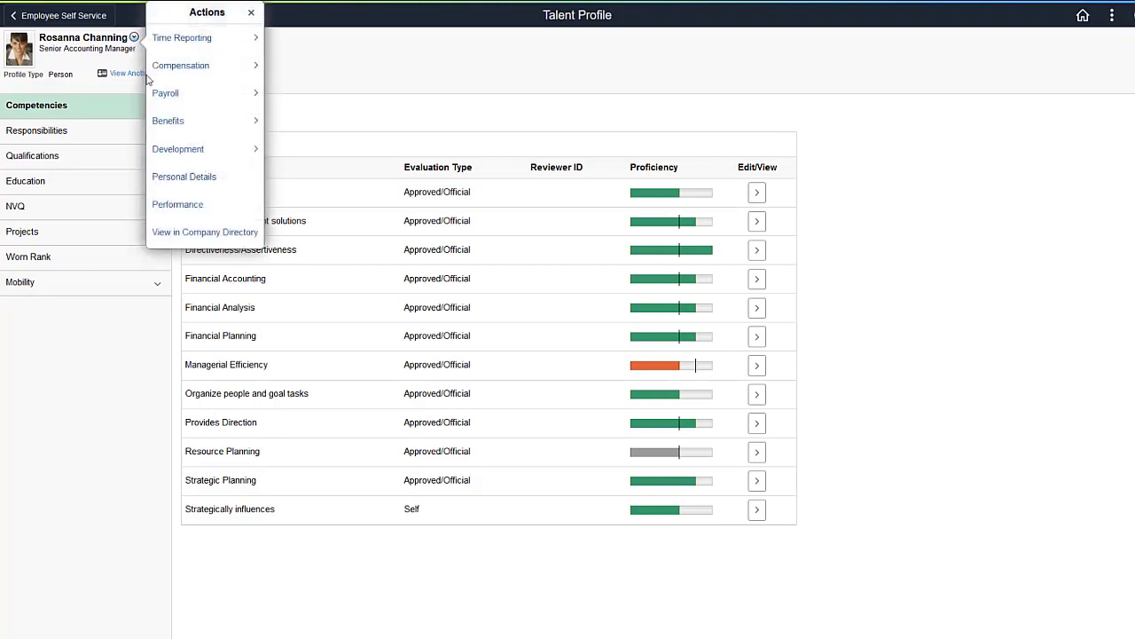
left_click(180, 151)
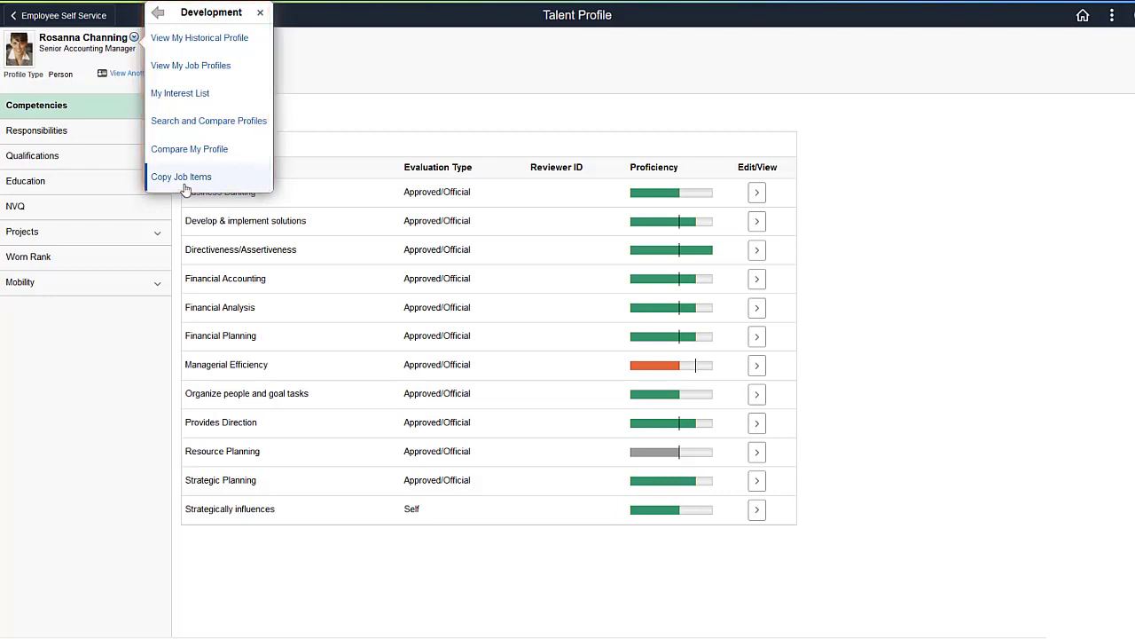
left_click(185, 182)
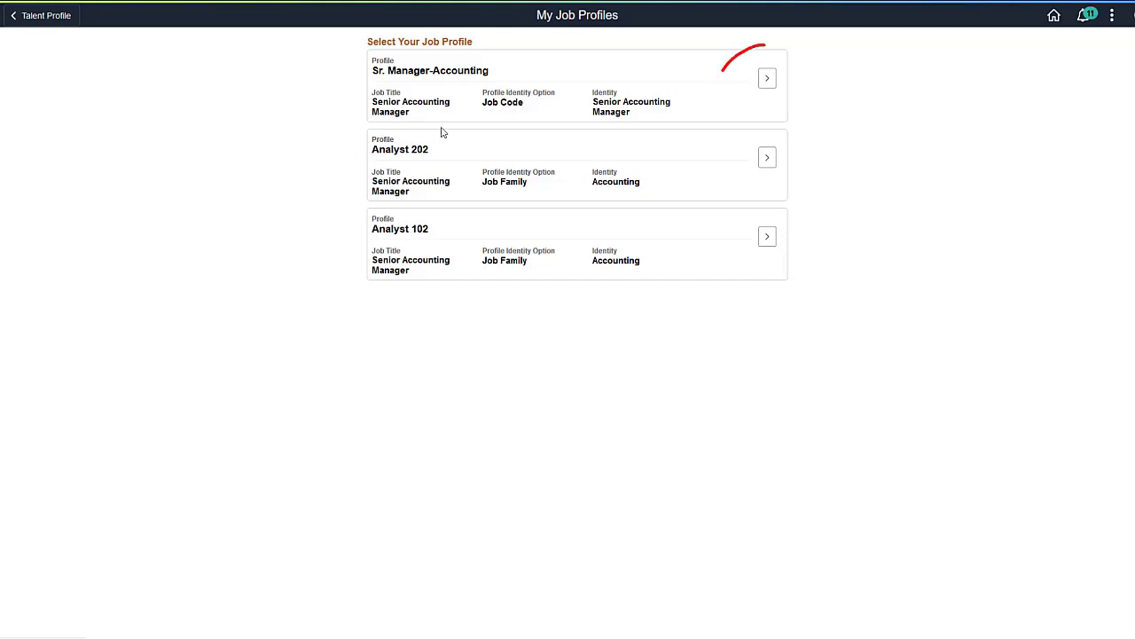
- Open the Sr. Manager-Accounting profile card's copyable items
left_click(766, 82)
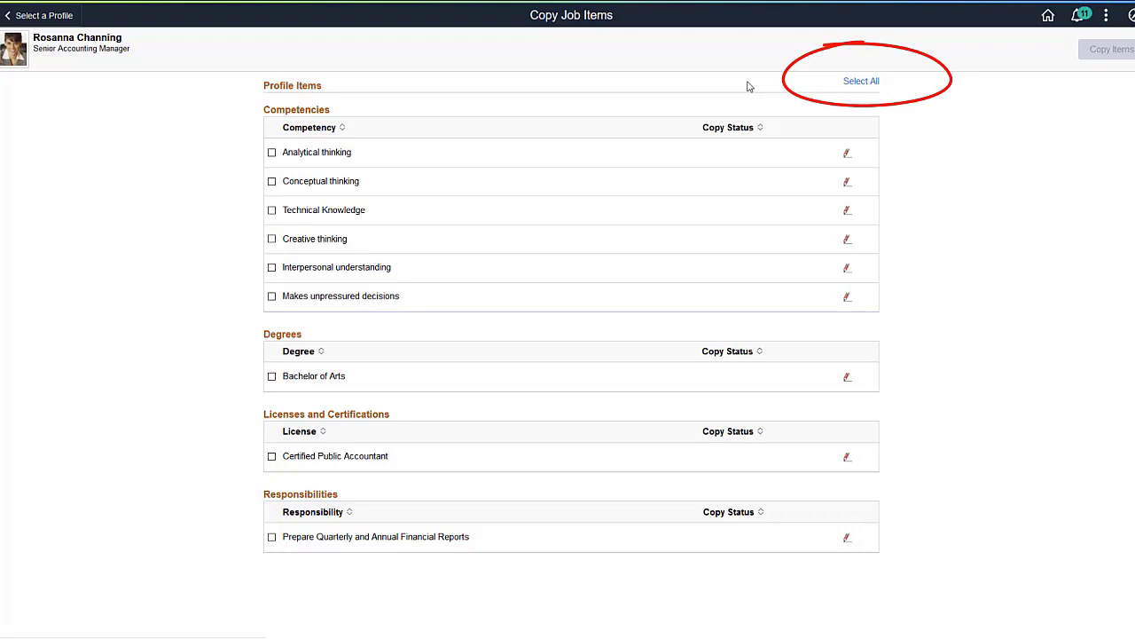
- Check Analytical thinking, Certified Public Accountant and the financial reports responsibility
left_click(272, 153)
left_click(271, 456)
left_click(271, 537)
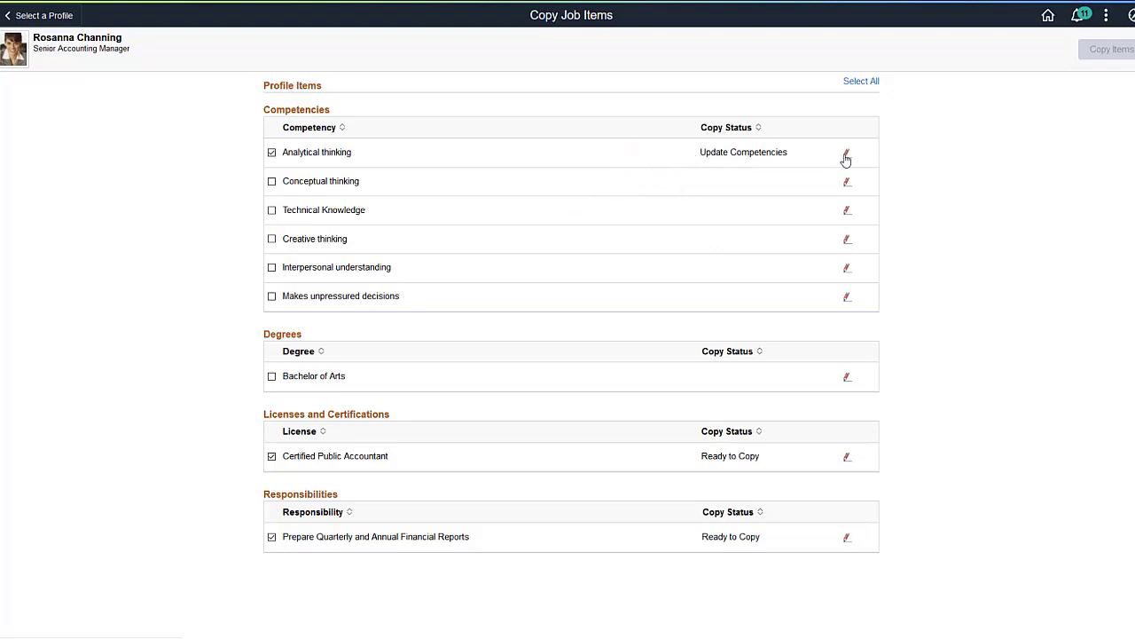
- Set Analytical thinking's proficiency to 4-Very Good
left_click(846, 158)
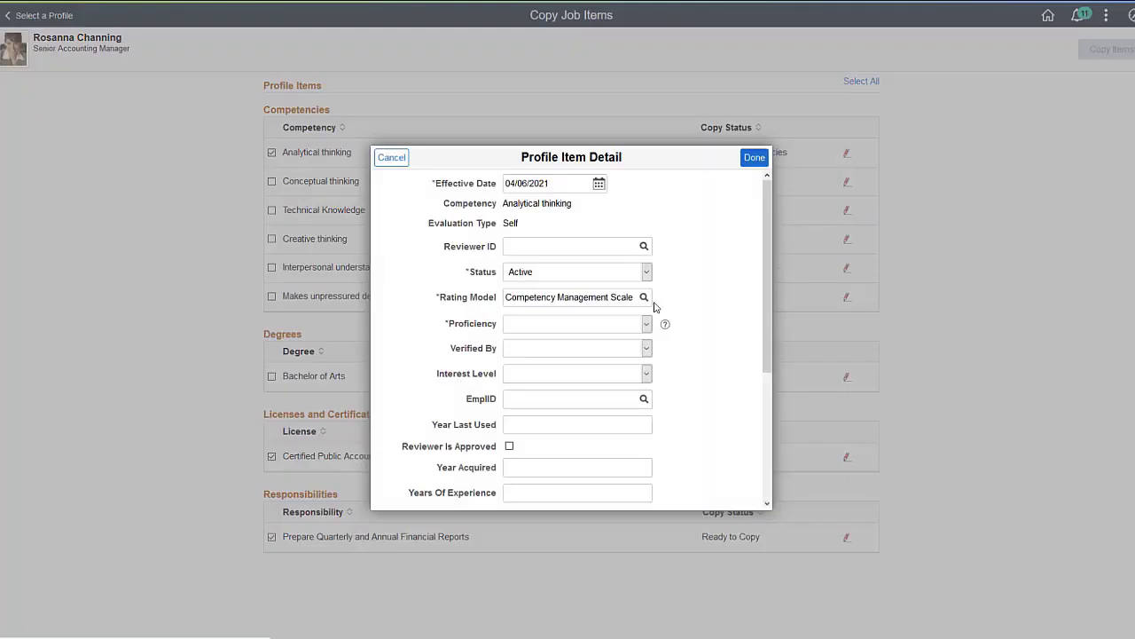
left_click(646, 324)
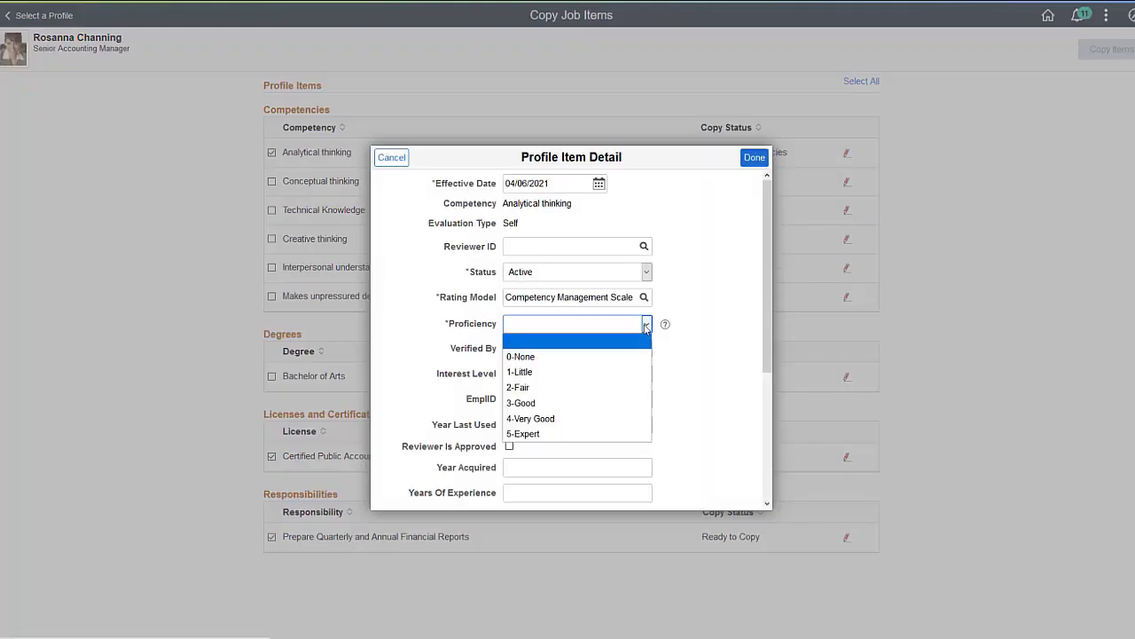
left_click(608, 419)
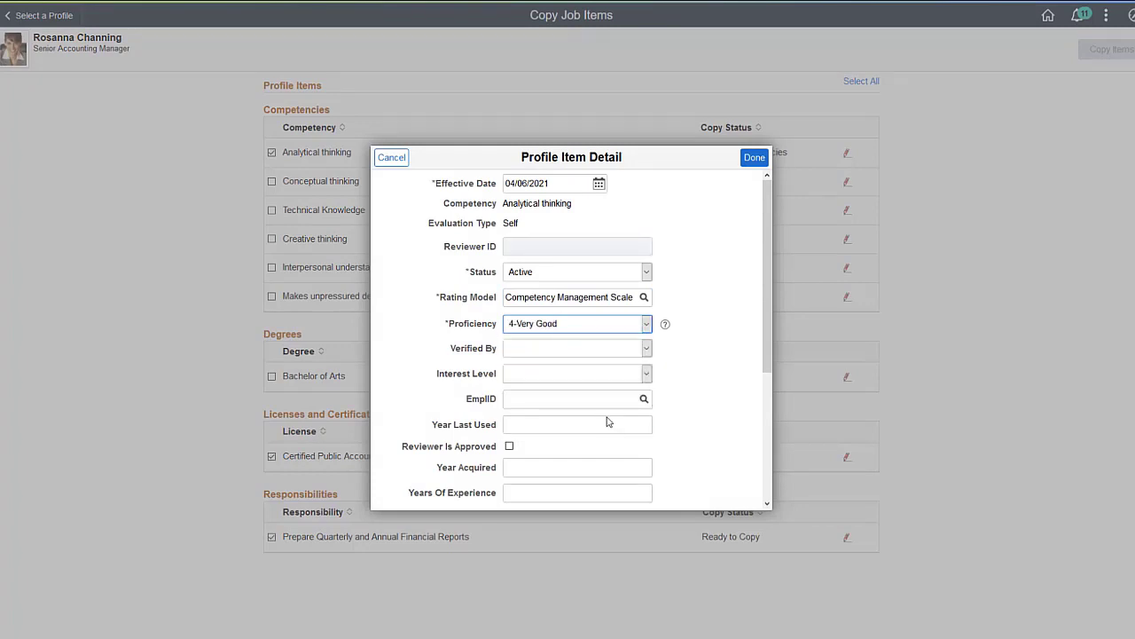
left_click(754, 158)
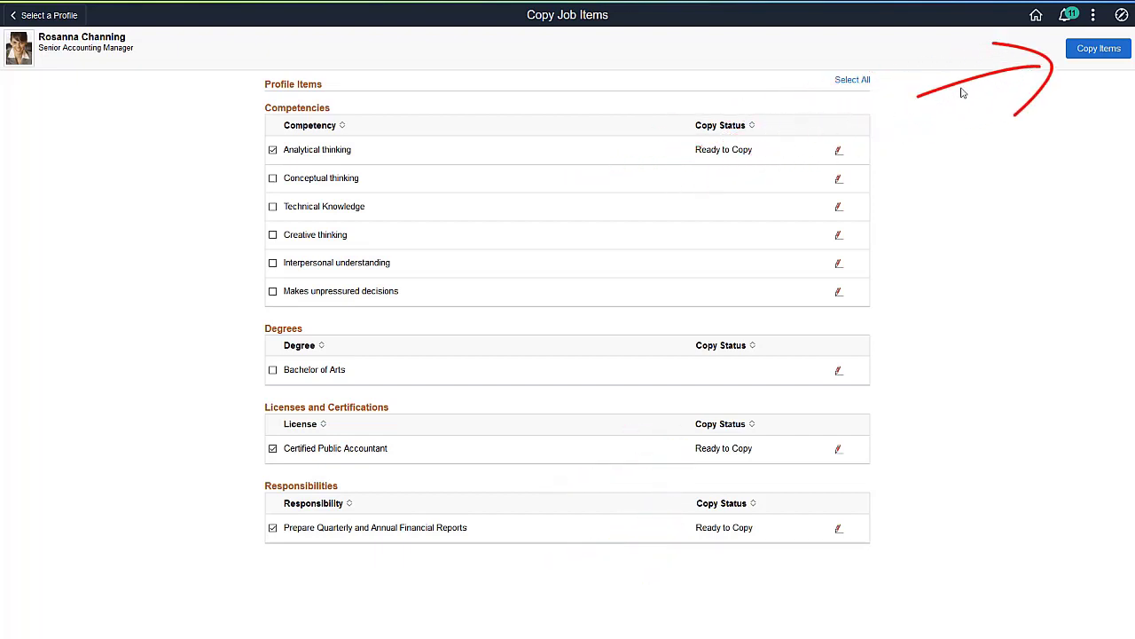
- Copy the three selected items to the profile and submit them
left_click(1093, 50)
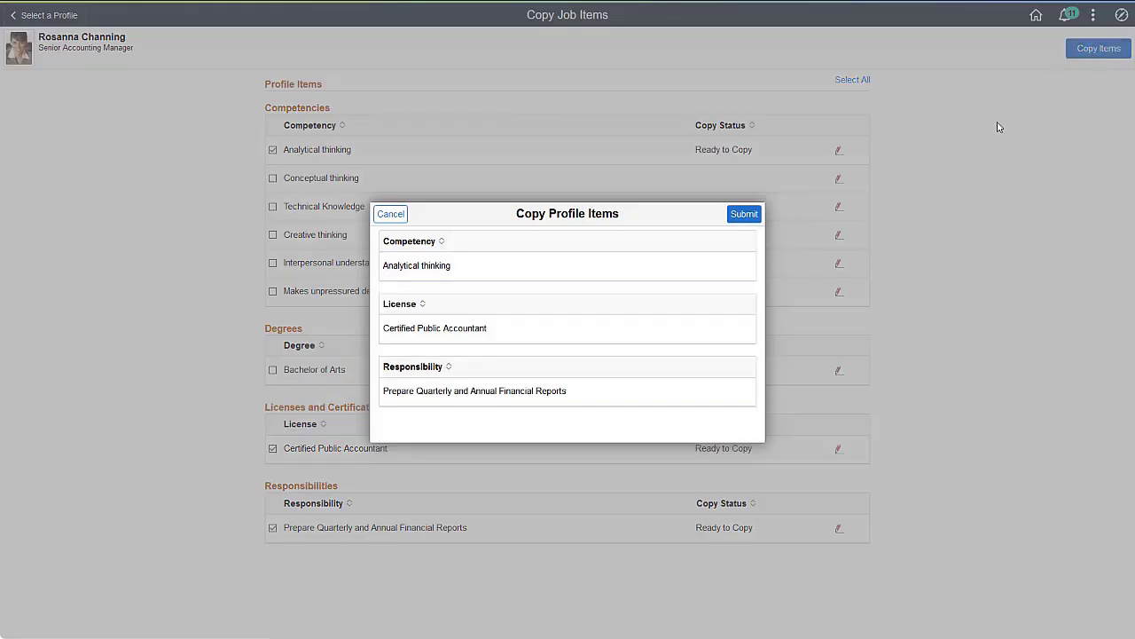
left_click(746, 219)
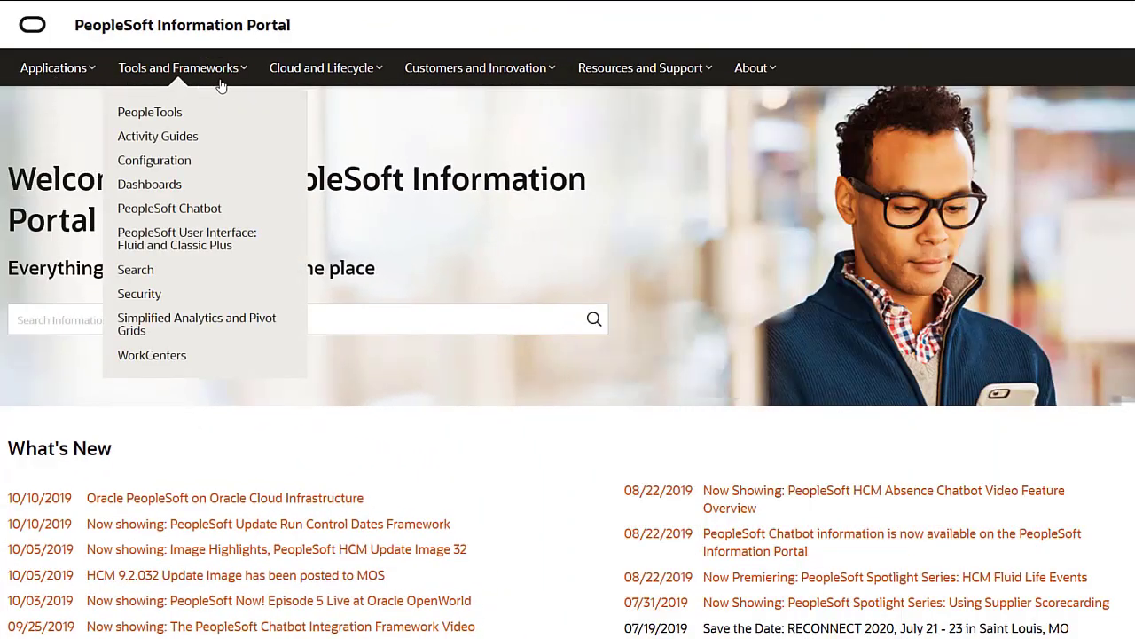
- Preview the portal's navigation category menus, leaving the home page with nothing expanded
mouse_move(403, 84)
mouse_move(632, 89)
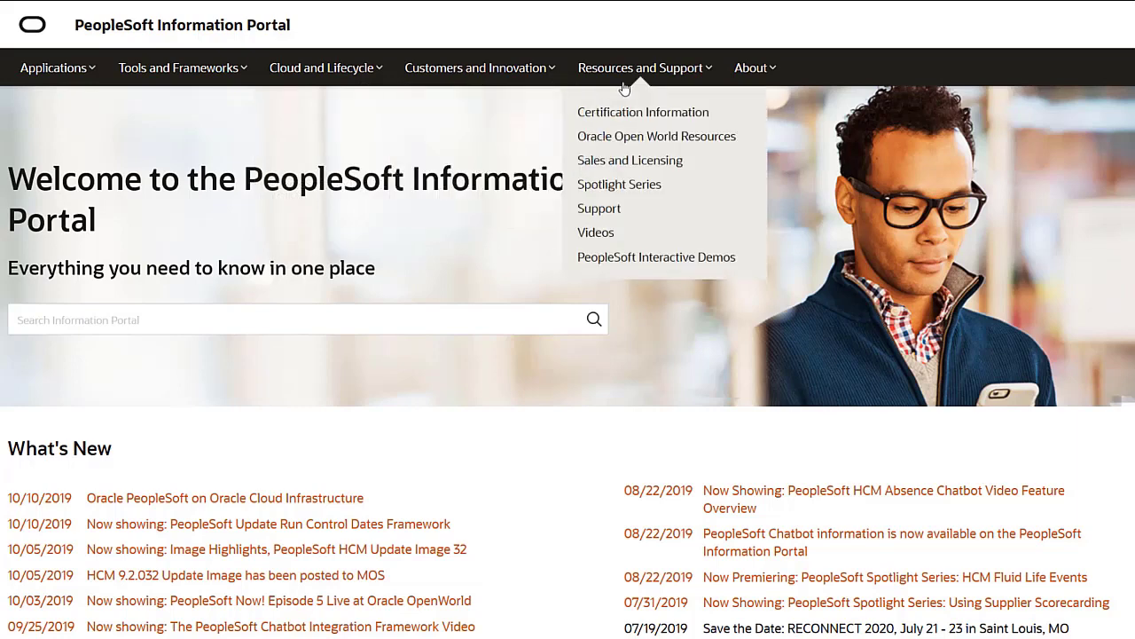